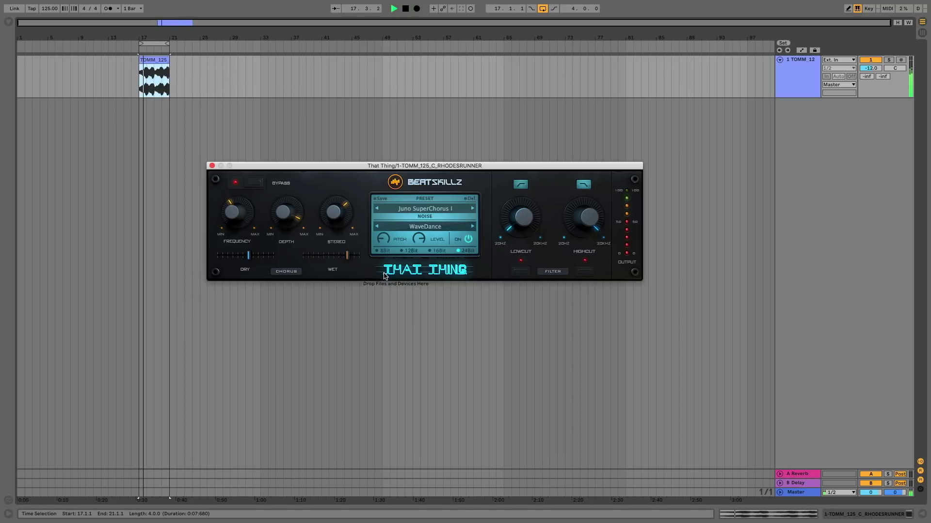
# - Adjust the low-cut filter and the chorus Depth and Frequency on the Rhodes loop while it plays
pyautogui.moveTo(523, 217)
pyautogui.mouseDown()
pyautogui.moveTo(529, 183)
pyautogui.moveTo(521, 229)
pyautogui.mouseUp()
pyautogui.moveTo(280, 217); pyautogui.dragTo(292, 290)
pyautogui.moveTo(233, 211); pyautogui.dragTo(247, 170)
pyautogui.moveTo(284, 204); pyautogui.dragTo(290, 242)
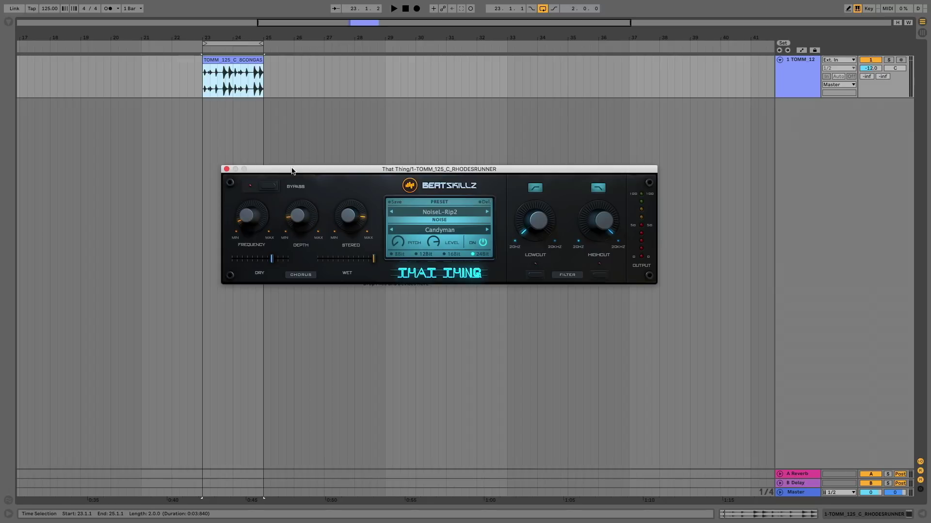
# - Play the conga loop with the That Thing effect switched off to hear the dry sound
pyautogui.click(230, 69)
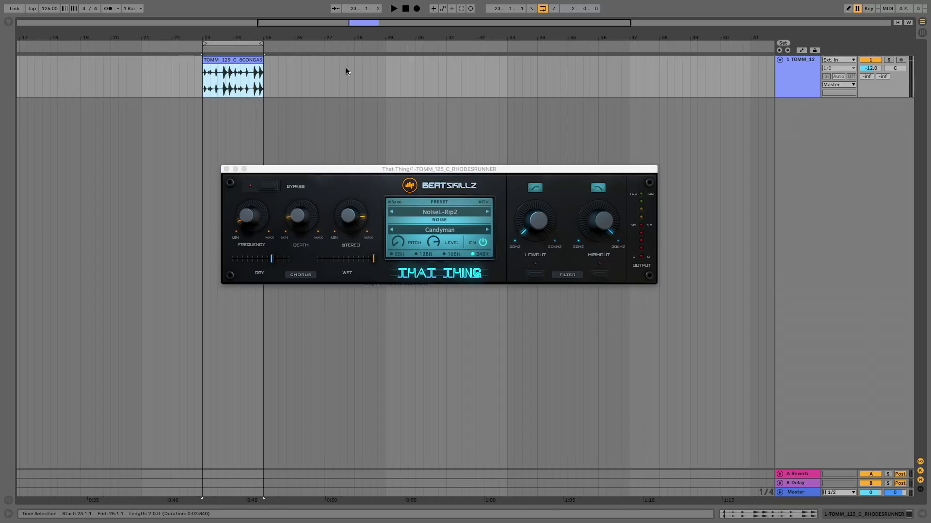
pyautogui.press('space')
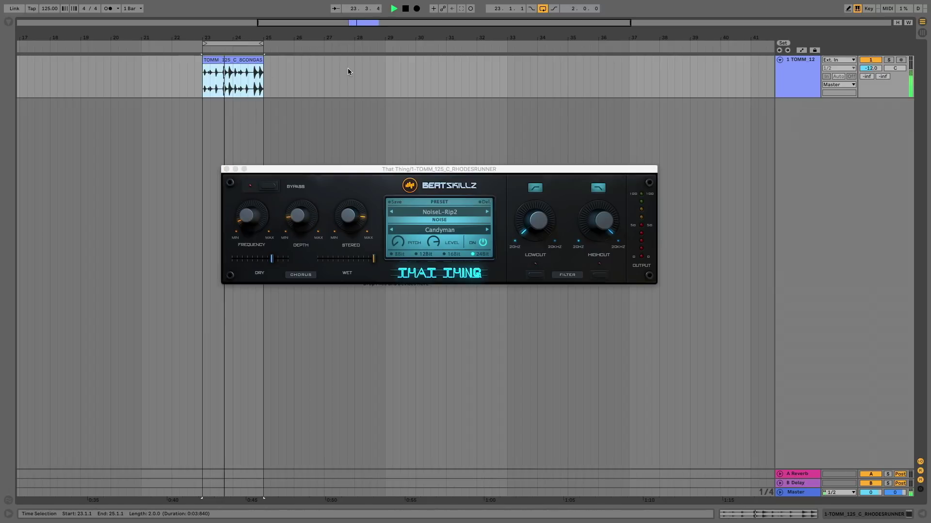
pyautogui.press('space')
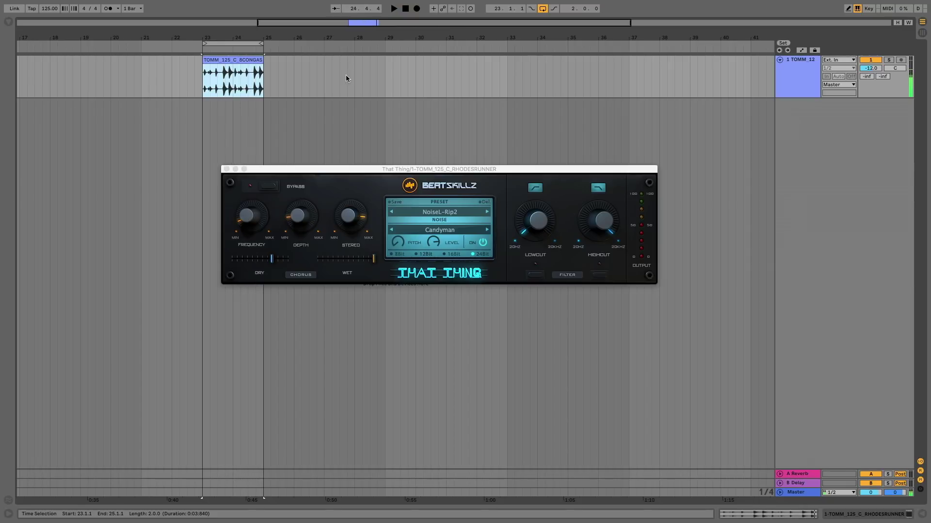
# - Switch on the That Thing effect and play the conga loop through it
pyautogui.click(270, 188)
pyautogui.press('space')
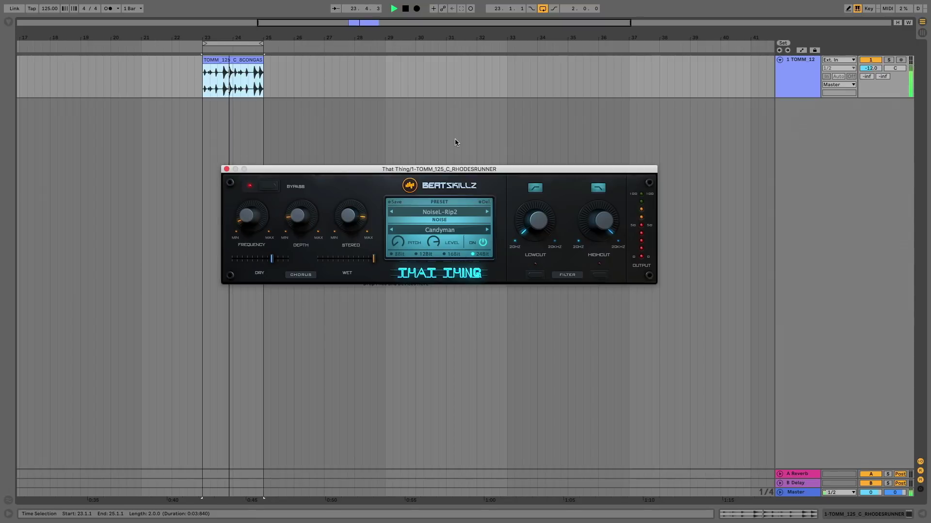
pyautogui.press('space')
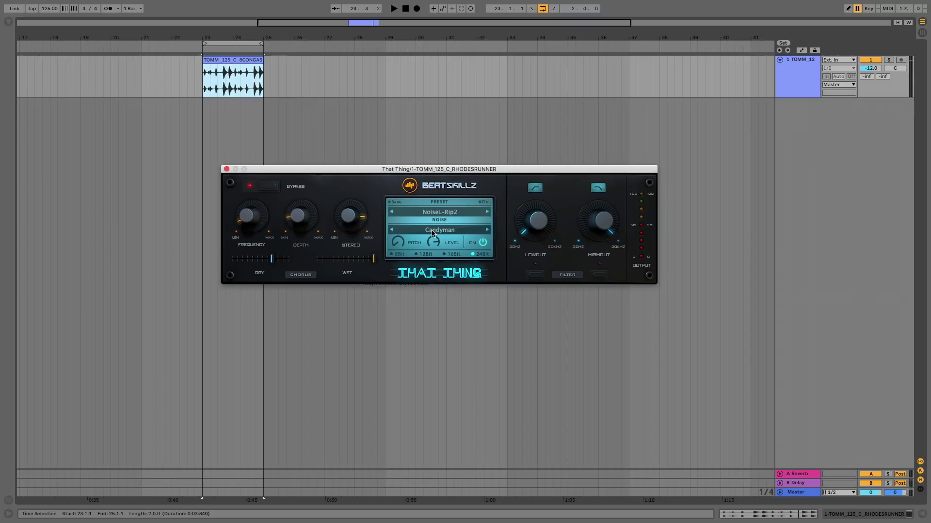
# - Audition different noise types over the conga loop, from Debris and Dark Haas to Storm Chaser
pyautogui.click(487, 230)
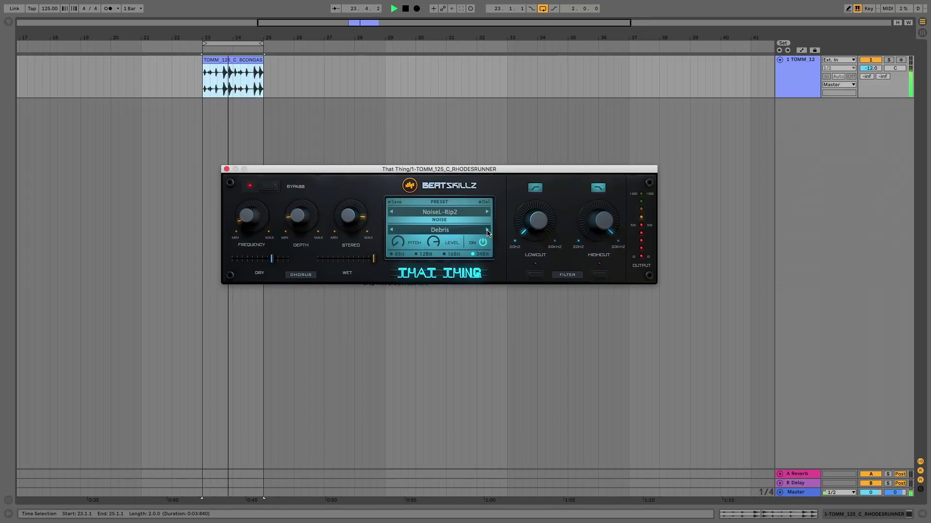
pyautogui.click(487, 231)
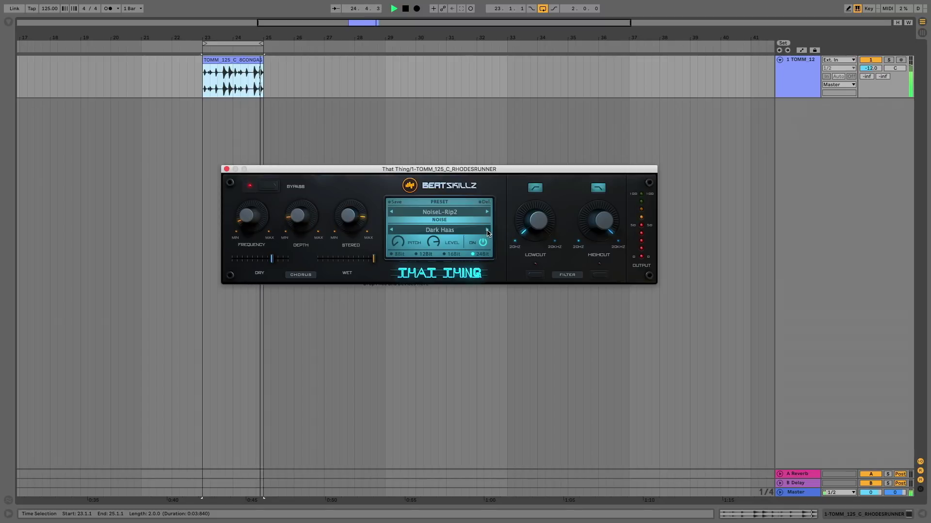
pyautogui.click(488, 231)
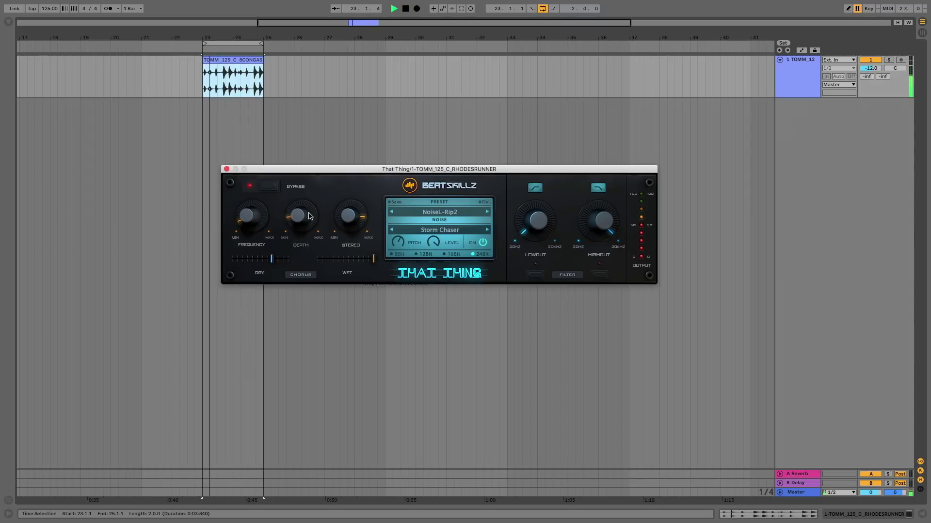
# - Raise the chorus Frequency and Depth past their midpoints while the conga loop plays
pyautogui.moveTo(302, 223); pyautogui.dragTo(302, 162)
pyautogui.moveTo(265, 212); pyautogui.dragTo(251, 126)
pyautogui.moveTo(299, 213); pyautogui.dragTo(280, 258)
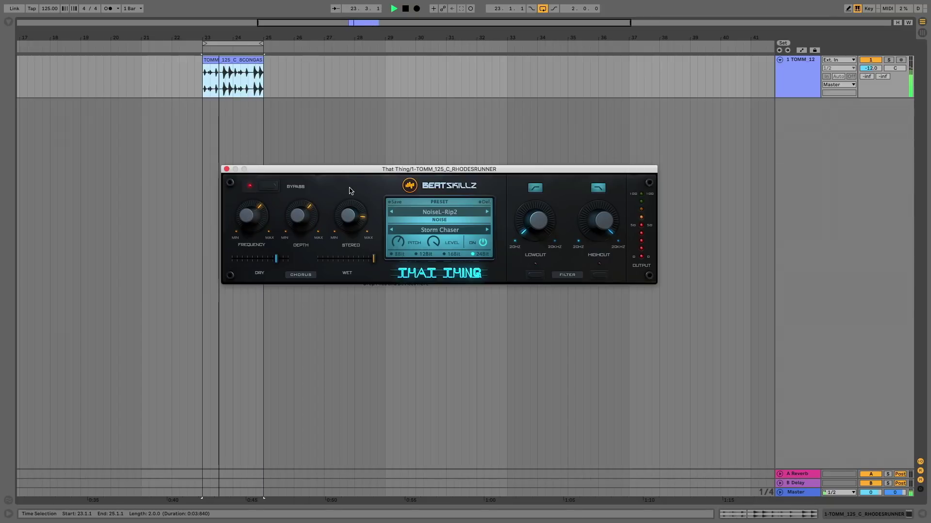
# - Enable both the low-cut and high-cut filters and sweep their cutoffs while the conga loop plays
pyautogui.click(539, 275)
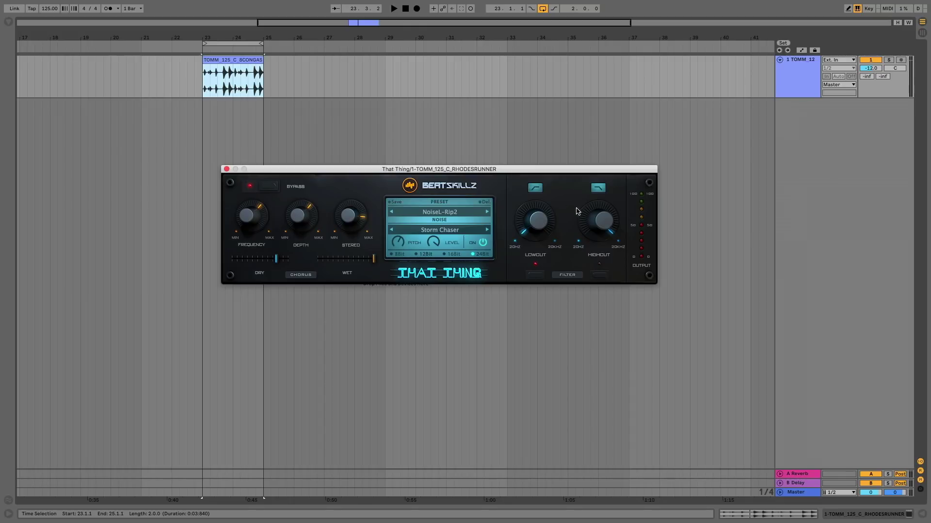
pyautogui.press('space')
pyautogui.moveTo(543, 235)
pyautogui.mouseDown()
pyautogui.moveTo(527, 102)
pyautogui.moveTo(529, 228)
pyautogui.mouseUp()
pyautogui.click(599, 274)
pyautogui.moveTo(612, 235); pyautogui.dragTo(599, 271)
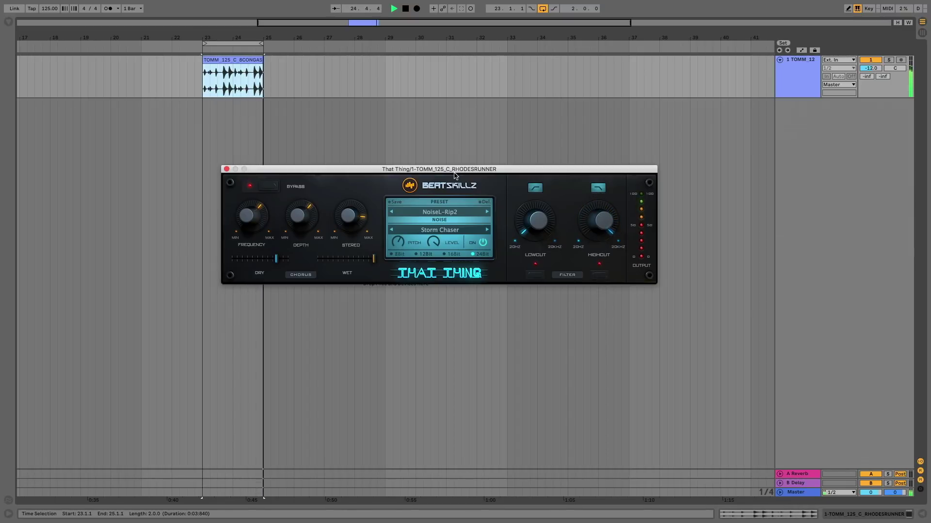
# - Load the factory preset "All that glitters is not ?" and audition WaveBell and the presets following it
pyautogui.click(440, 212)
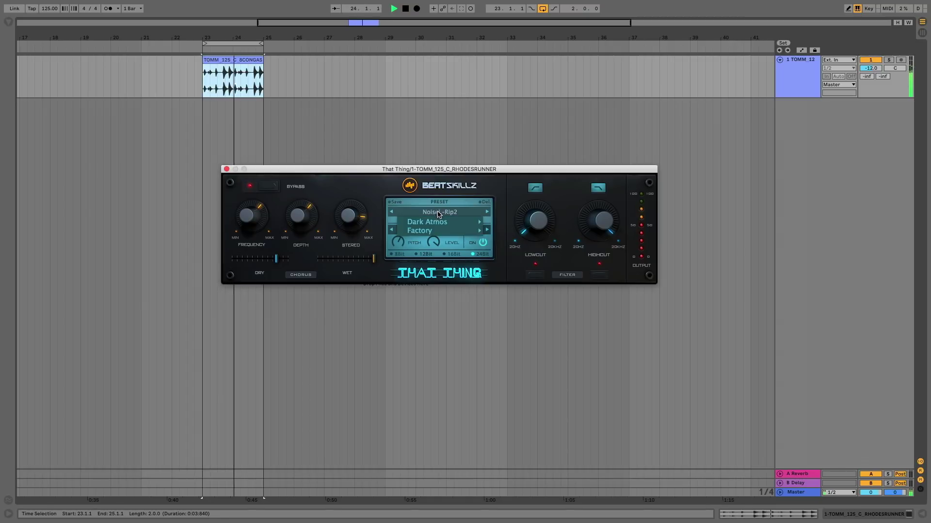
pyautogui.moveTo(434, 232)
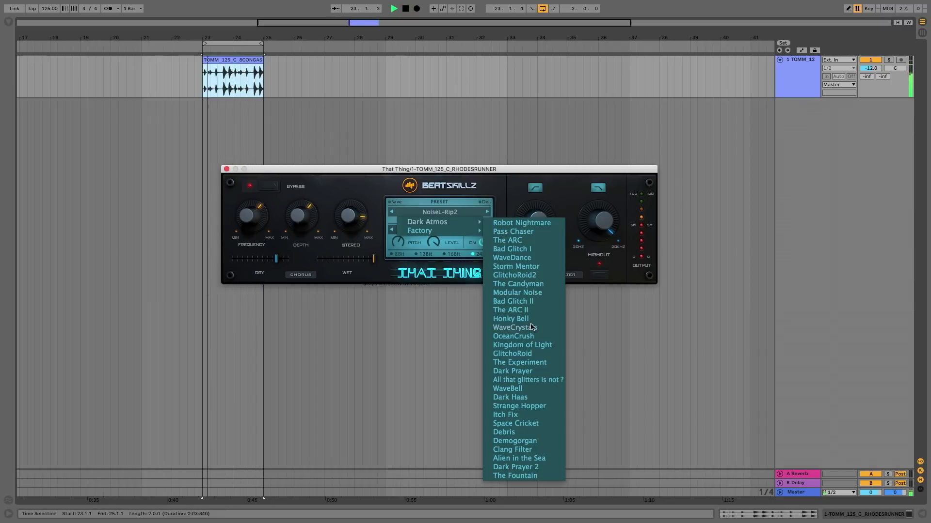
pyautogui.click(530, 380)
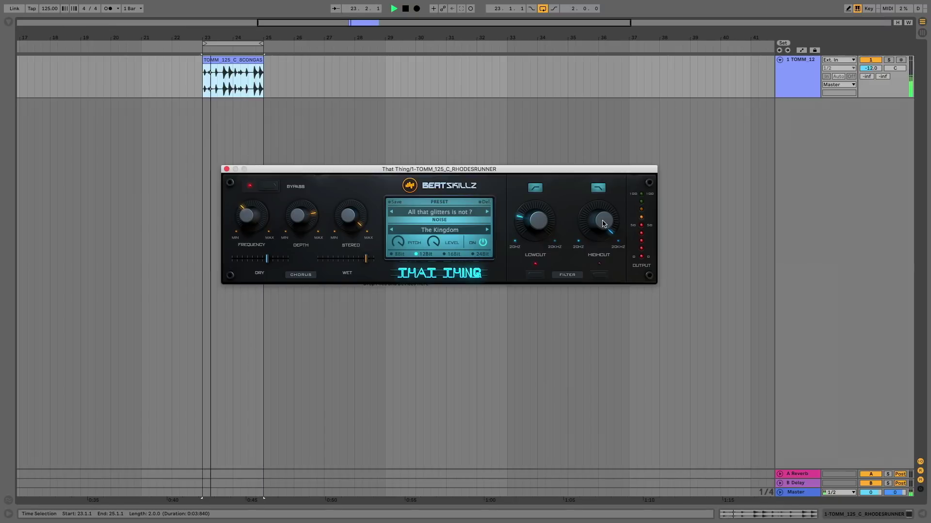
pyautogui.click(487, 212)
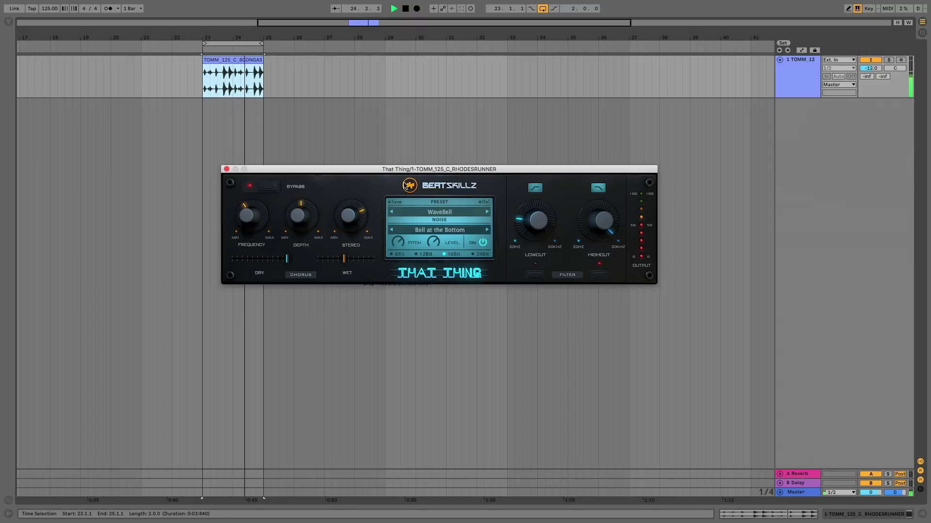
pyautogui.click(487, 212)
pyautogui.click(487, 212)
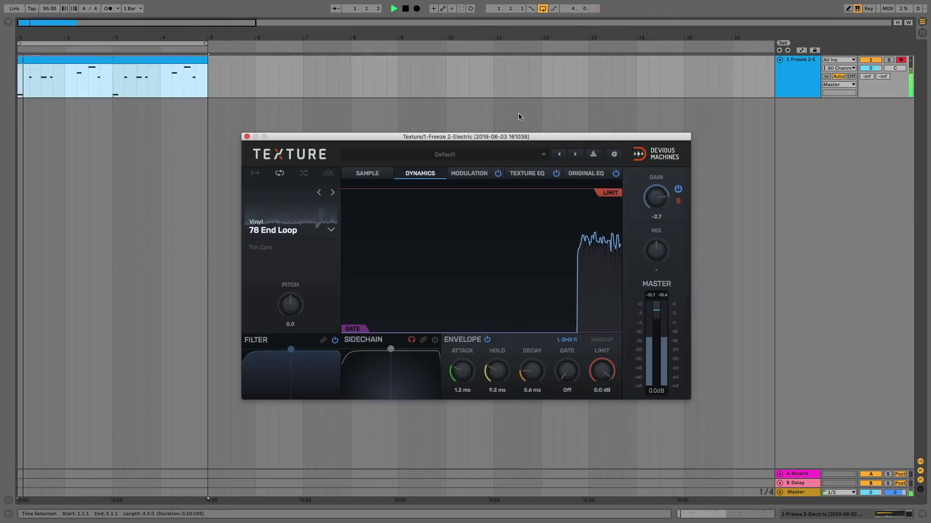
# - Select the Heavy Crackle 1 vinyl sound in Texture, try Density up to 94%, and reset Pitch and Density
pyautogui.click(332, 192)
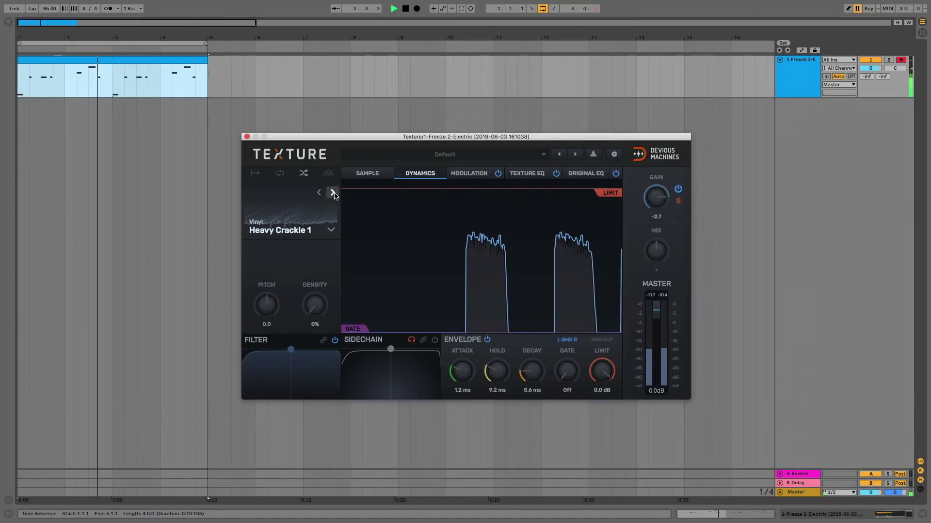
pyautogui.moveTo(318, 305); pyautogui.dragTo(318, 271)
pyautogui.moveTo(266, 305)
pyautogui.mouseDown()
pyautogui.moveTo(266, 272)
pyautogui.moveTo(267, 321)
pyautogui.moveTo(267, 304)
pyautogui.mouseUp()
pyautogui.doubleClick(267, 303)
pyautogui.doubleClick(315, 304)
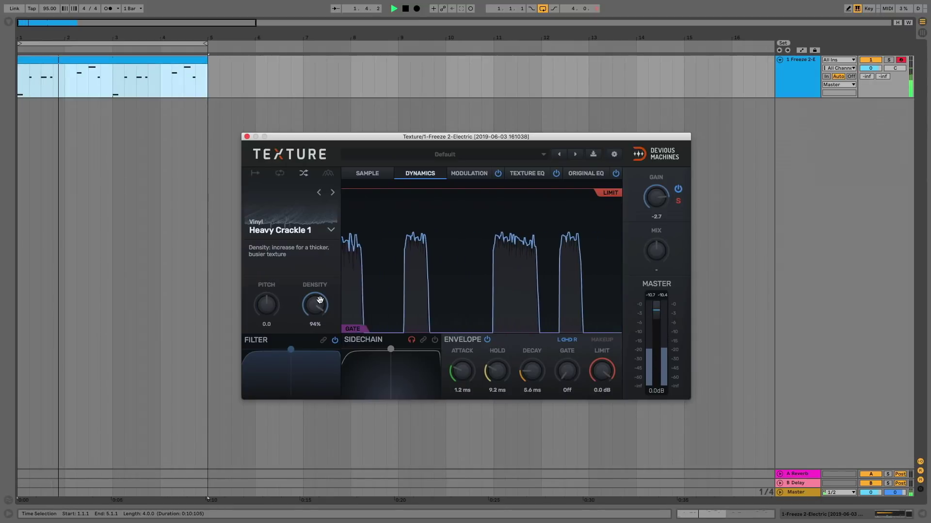
# - Change the texture sound to Medium Crackle 1 and raise its Density to 99%
pyautogui.click(333, 193)
pyautogui.click(332, 192)
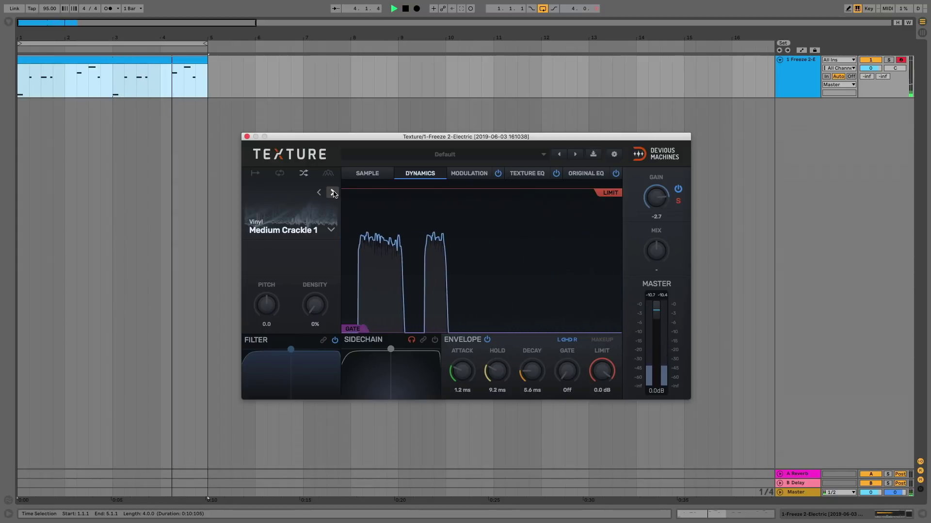
pyautogui.moveTo(315, 305); pyautogui.dragTo(315, 264)
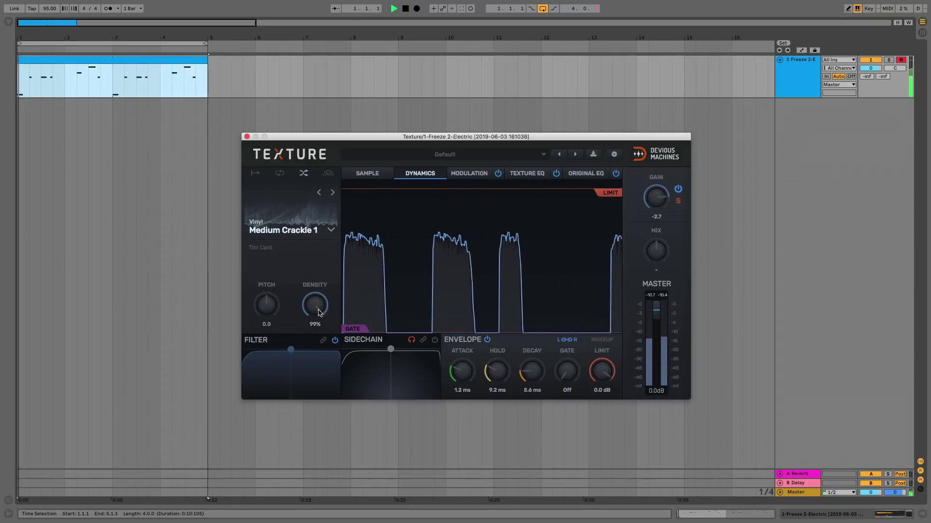
# - Move on through Medium Crackle 2 to the Quiet Crackle 1 sound and lower its Pitch to -22.0
pyautogui.click(333, 193)
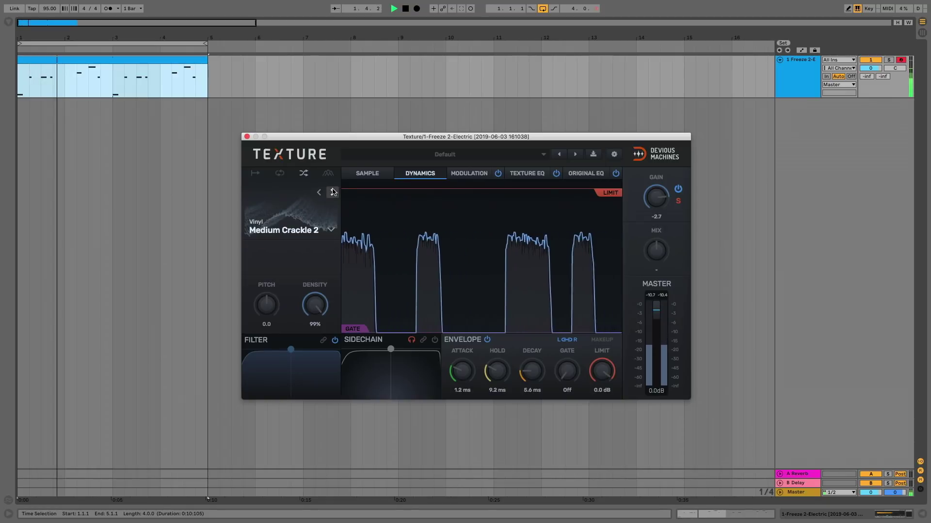
pyautogui.click(332, 192)
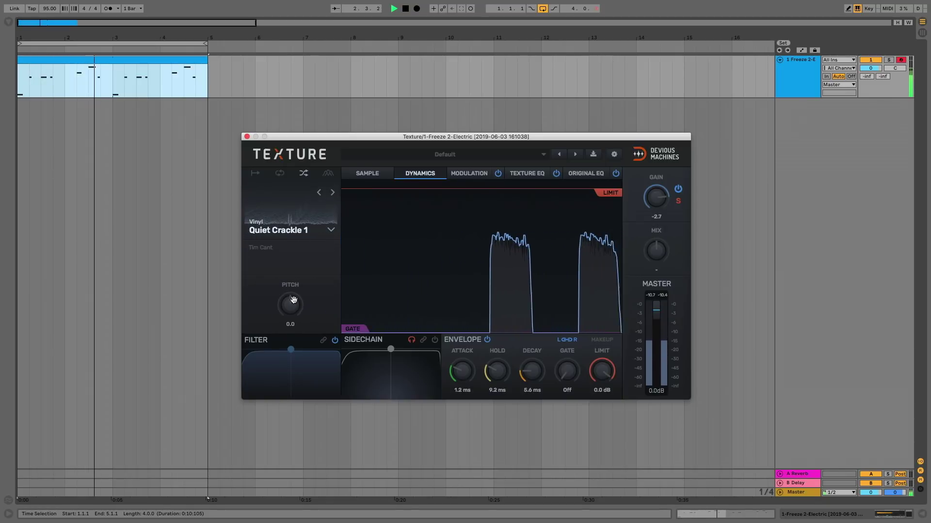
pyautogui.moveTo(290, 303); pyautogui.dragTo(291, 377)
# - Move on through Quiet Crackle 2 to the Beautiful Drone 1 female vocal sound, reset its Pitch and raise it
pyautogui.click(333, 193)
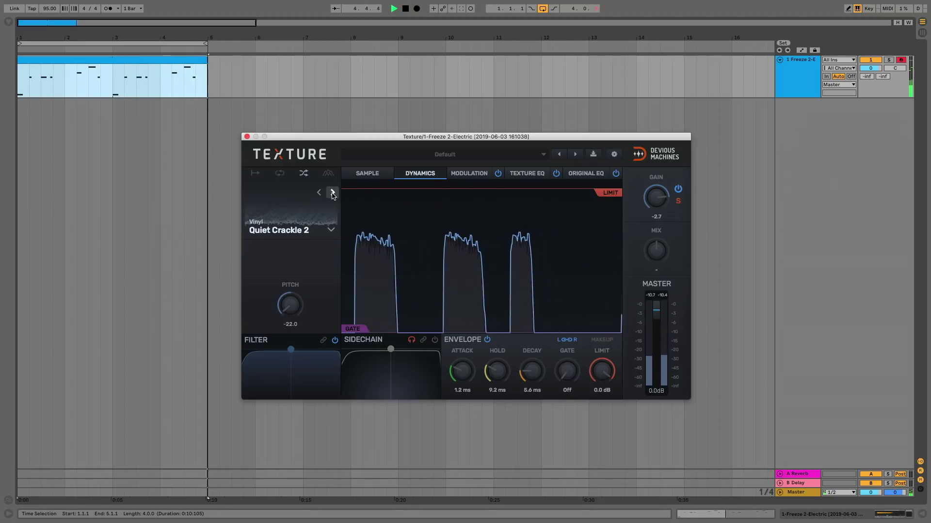
pyautogui.click(332, 194)
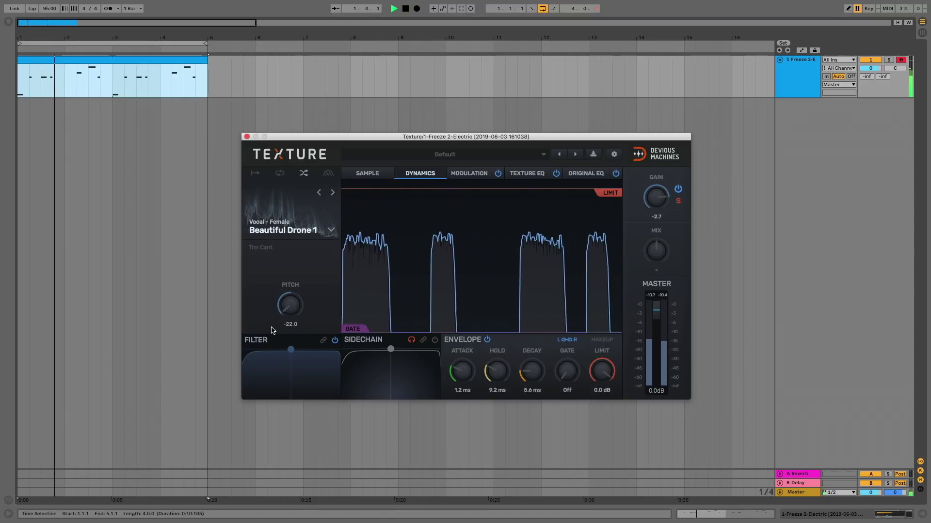
pyautogui.doubleClick(288, 305)
pyautogui.moveTo(289, 305); pyautogui.dragTo(288, 284)
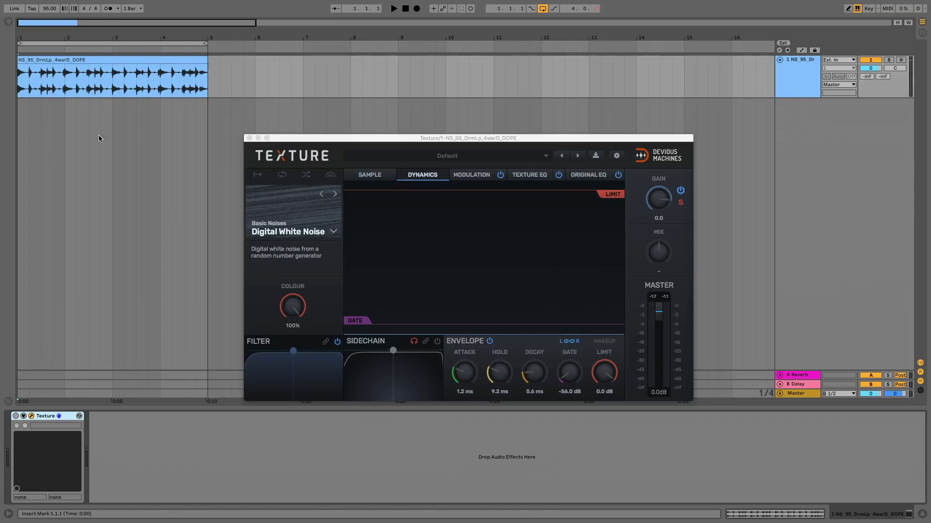
# - Select the NS_95_DrmLp_4warD_DOPE drum clip and play it with Texture switched off
pyautogui.click(92, 60)
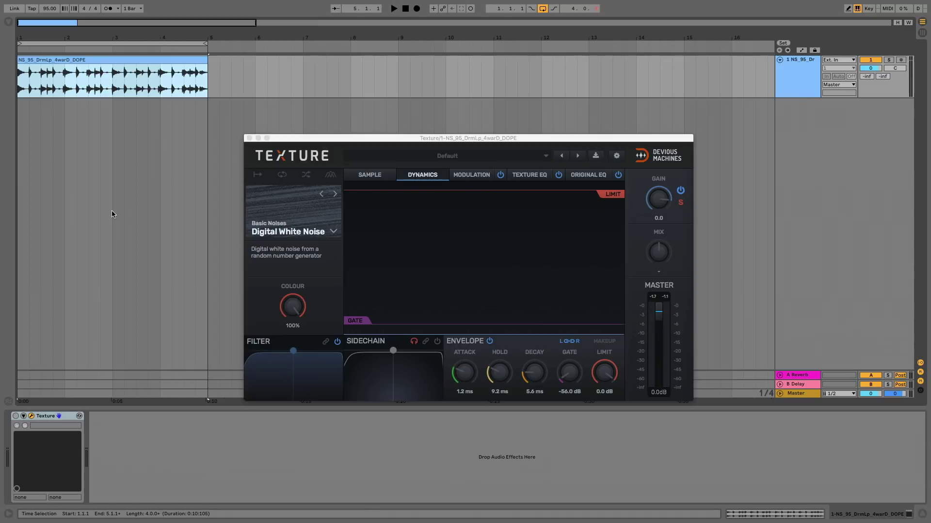
pyautogui.press('space')
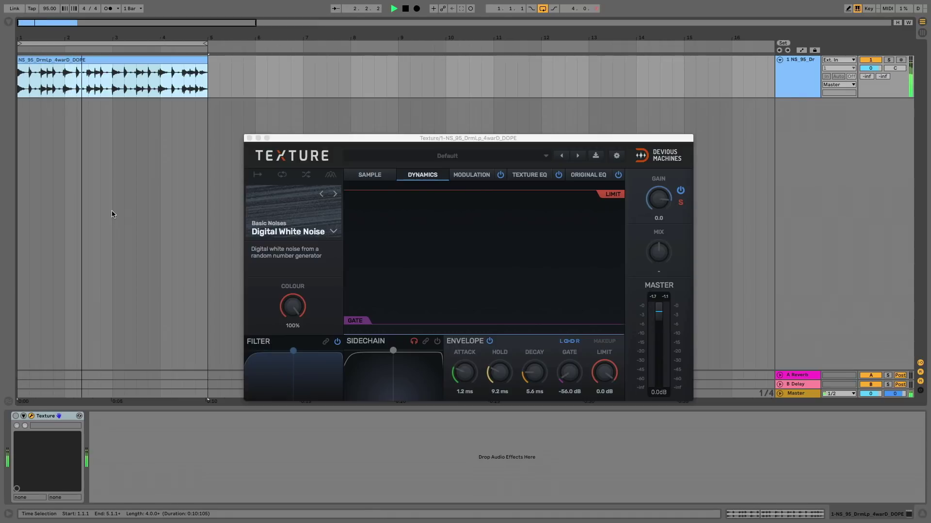
pyautogui.press('space')
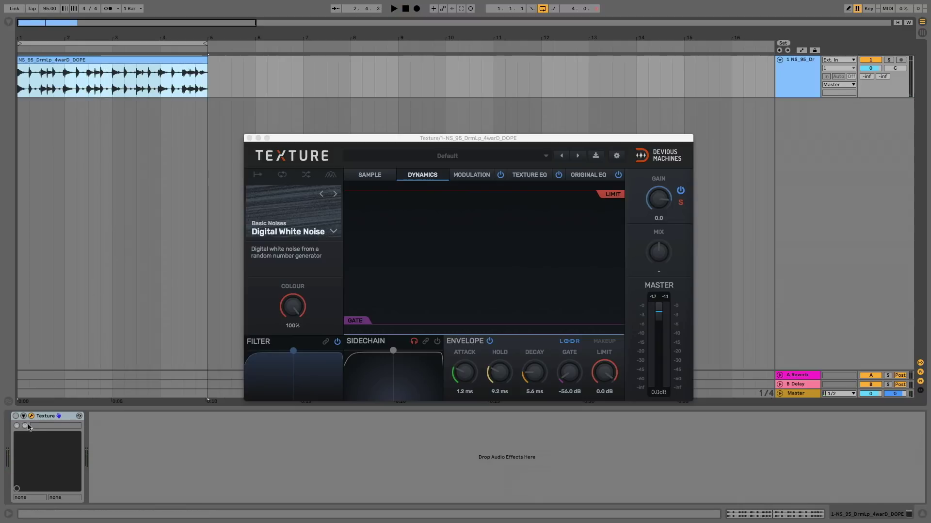
# - Activate the Texture device on the drum track and play the loop with the Digital White Noise layer
pyautogui.click(16, 415)
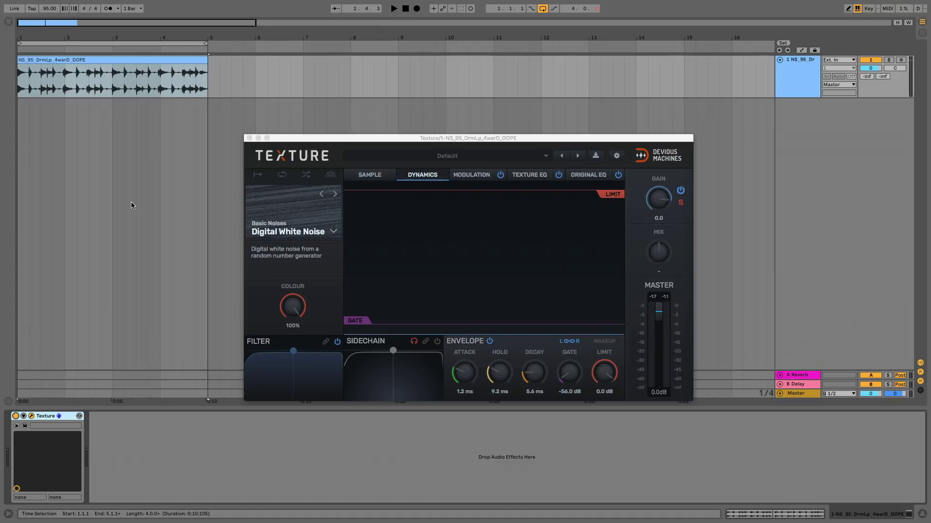
pyautogui.press('space')
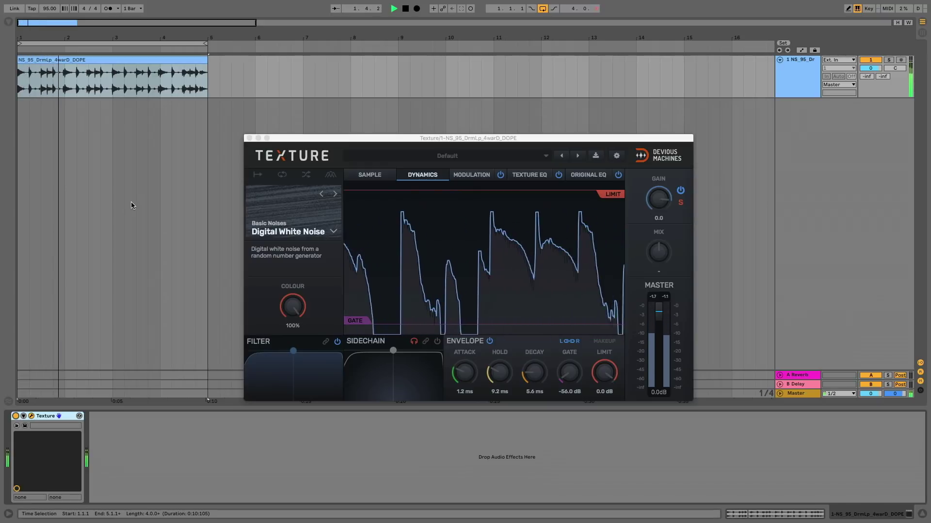
pyautogui.press('space')
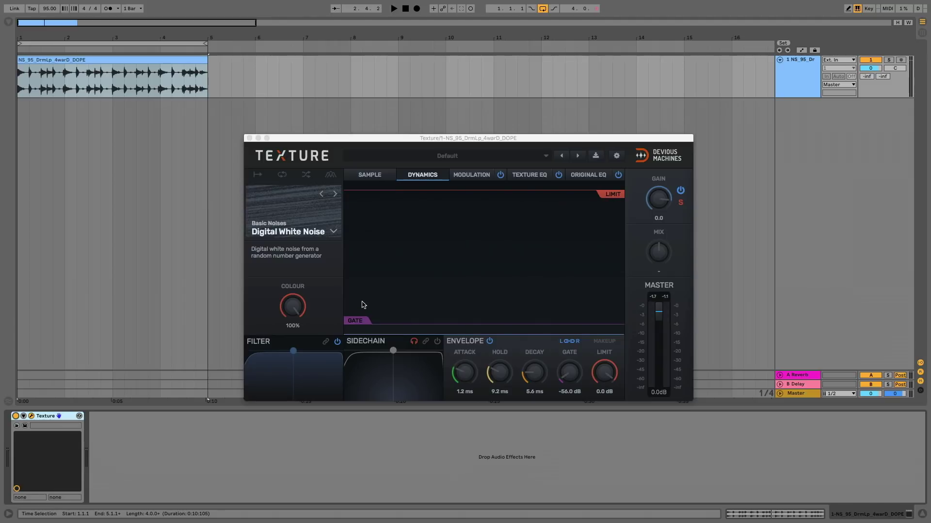
# - During playback, lower the envelope Gate to Off, and sweep the Limit down to -47.7 dB and back up to 3.0 dB
pyautogui.press('space')
pyautogui.moveTo(360, 318)
pyautogui.mouseDown()
pyautogui.moveTo(366, 233)
pyautogui.moveTo(353, 331)
pyautogui.mouseUp()
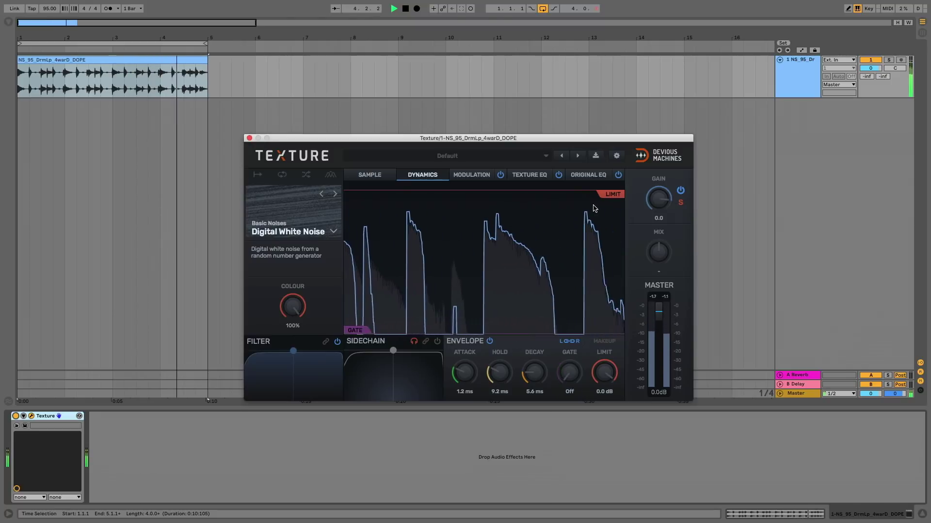
pyautogui.moveTo(612, 194); pyautogui.dragTo(611, 308)
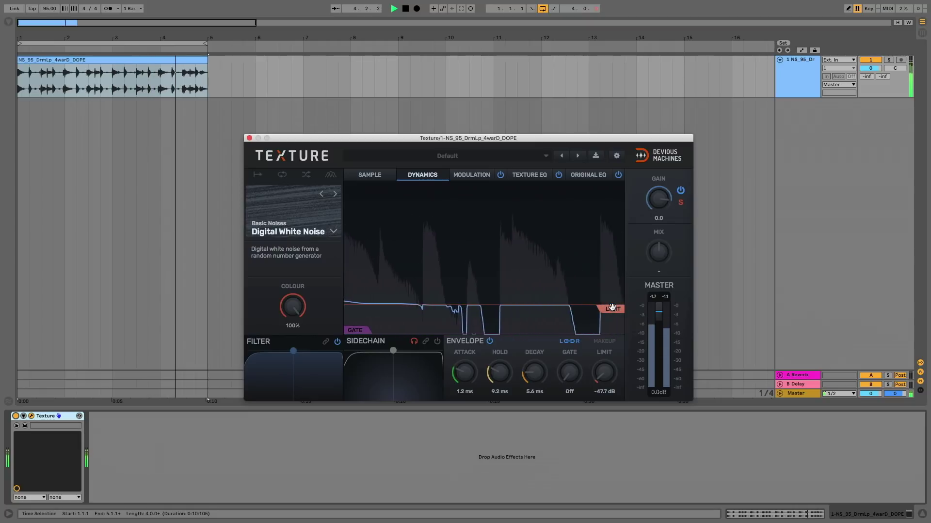
pyautogui.moveTo(612, 307); pyautogui.dragTo(568, 127)
pyautogui.press('space')
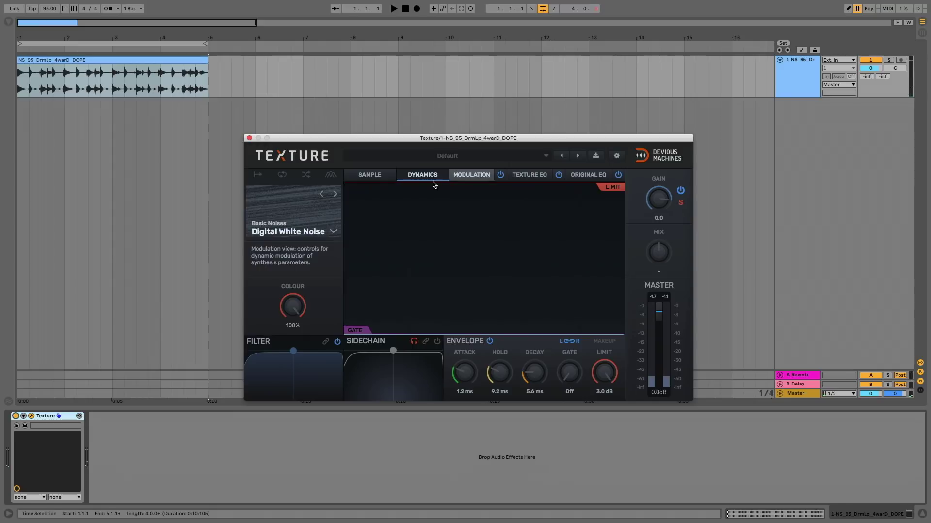
# - Load the 78 End Loop sound from the factory Vinyl category in Texture and play the drum loop with it
pyautogui.click(267, 232)
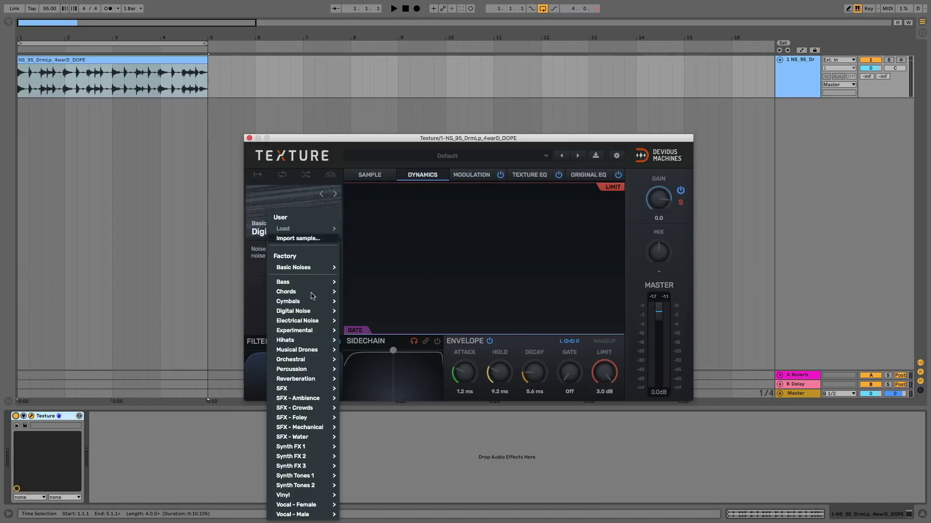
pyautogui.moveTo(320, 496)
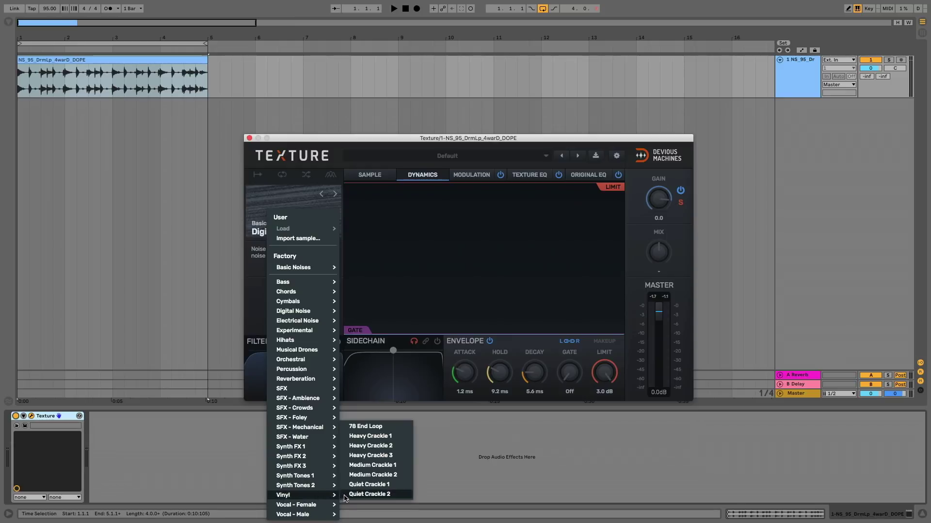
pyautogui.click(371, 427)
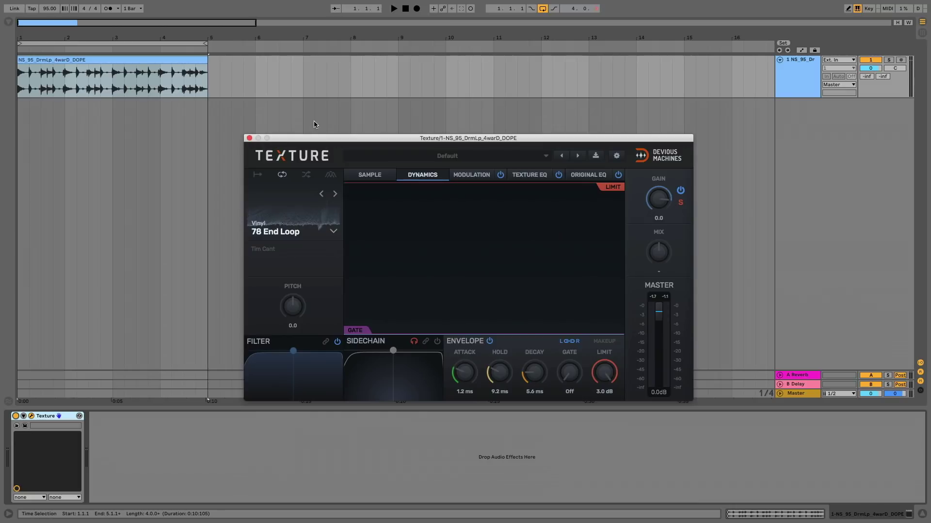
pyautogui.press('space')
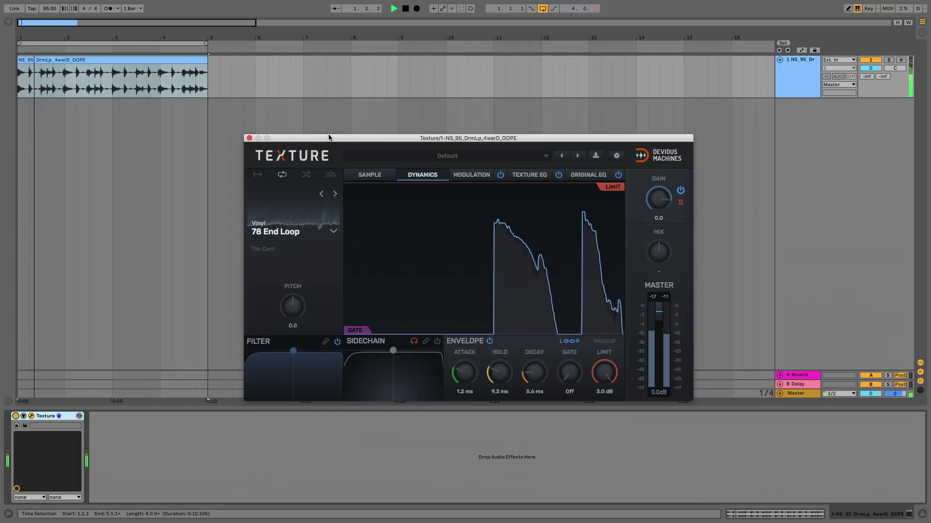
# - Move on to the Heavy Crackle 1 vinyl sound and vary its Density during playback, raising it as high as 82%
pyautogui.click(335, 194)
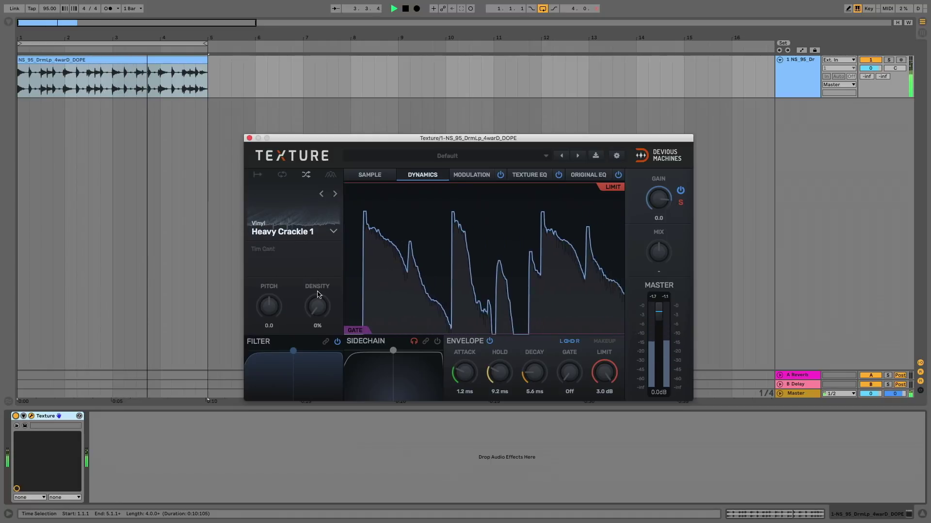
pyautogui.moveTo(320, 310); pyautogui.dragTo(320, 272)
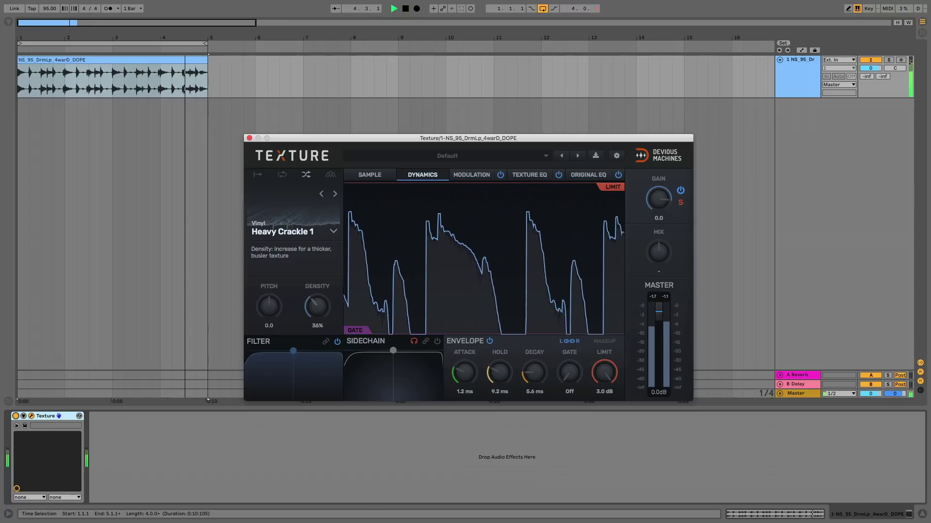
pyautogui.moveTo(317, 306); pyautogui.dragTo(317, 339)
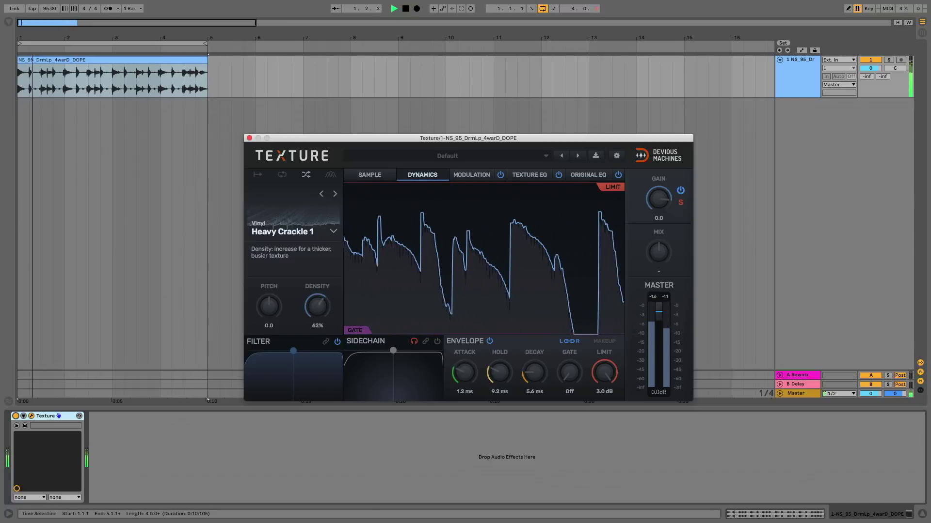
# - Move on to Heavy Crackle 2, set Pitch to -3.0 and Density to 99%, and narrow the Filter to a band slightly above centre
pyautogui.click(334, 194)
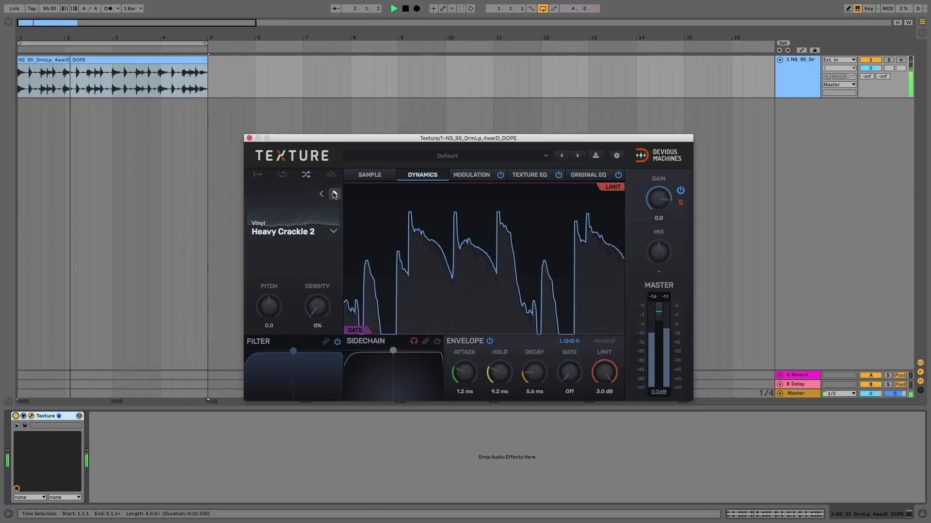
pyautogui.moveTo(268, 306); pyautogui.dragTo(269, 272)
pyautogui.moveTo(317, 306); pyautogui.dragTo(311, 386)
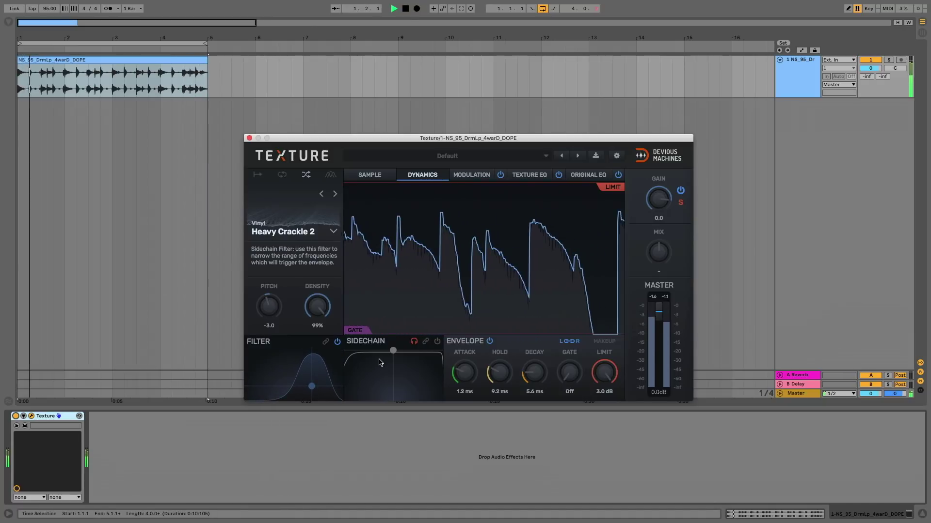
# - Narrow the Sidechain filter to a band, sweep it down to the lowest frequencies and settle it slightly above centre, then stop playback
pyautogui.moveTo(392, 350); pyautogui.dragTo(399, 386)
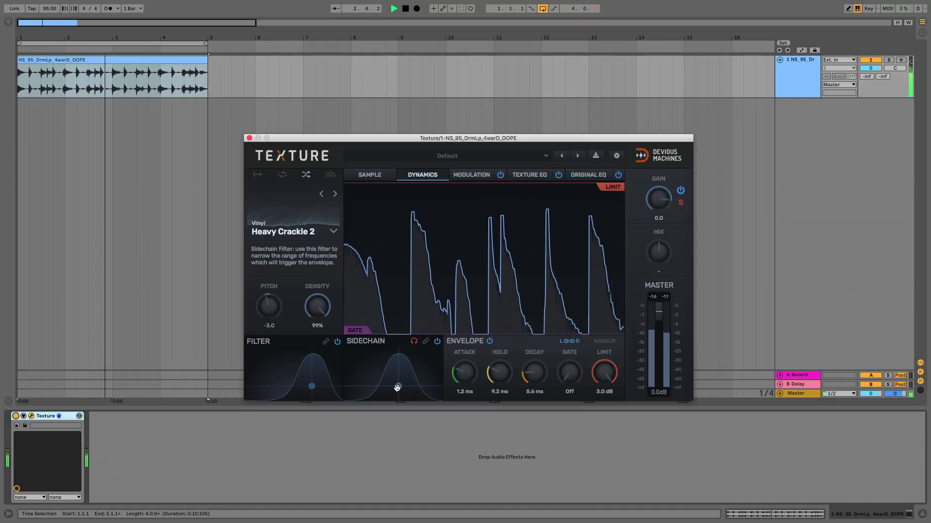
pyautogui.moveTo(398, 387); pyautogui.dragTo(349, 350)
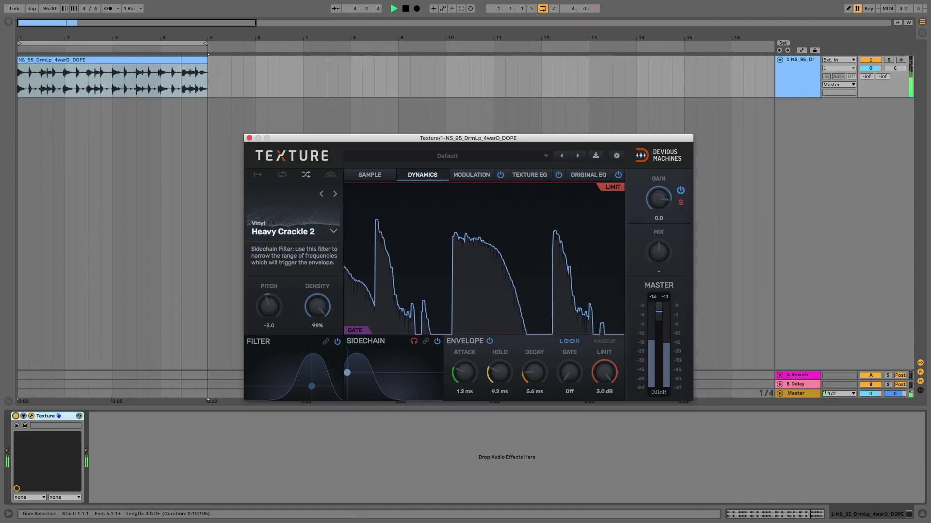
pyautogui.moveTo(349, 350); pyautogui.dragTo(412, 380)
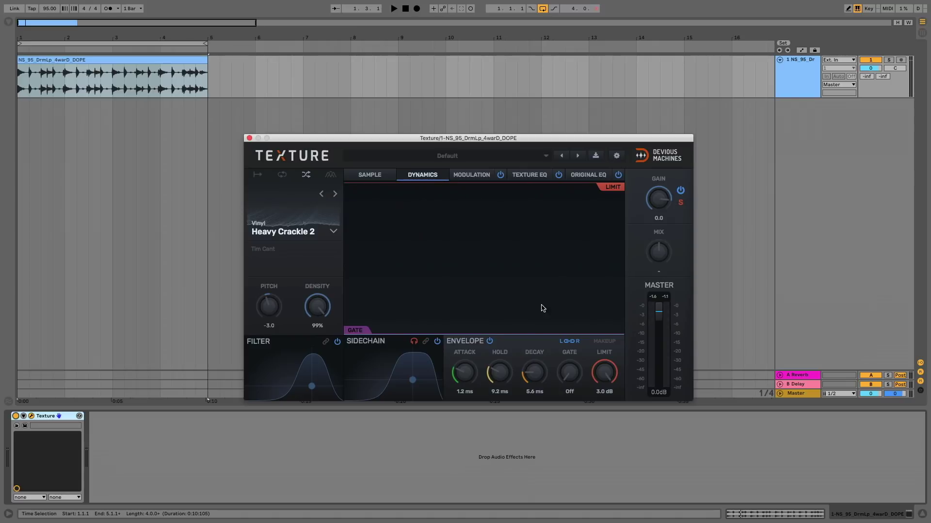
# - Look through the Texture EQ, Original EQ and Modulation views, then return to the Dynamics view
pyautogui.click(529, 175)
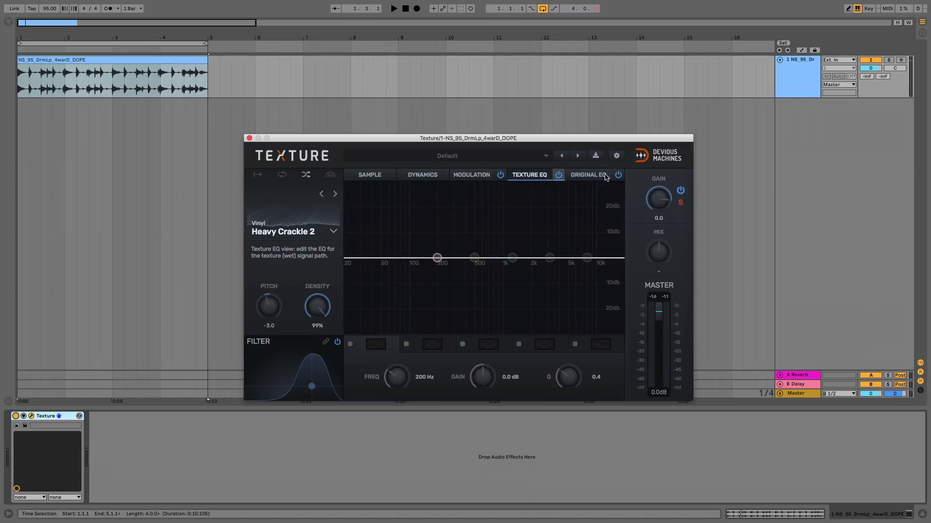
pyautogui.click(588, 175)
pyautogui.click(474, 177)
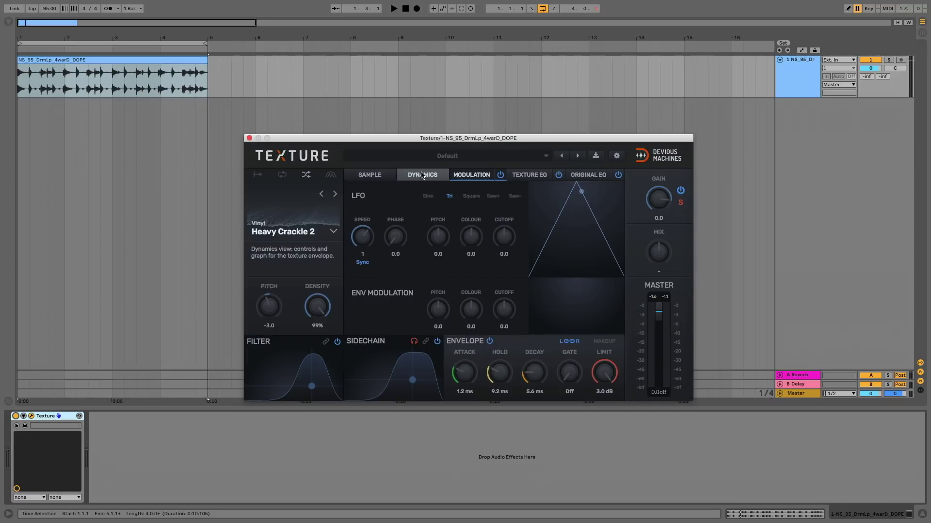
pyautogui.click(422, 176)
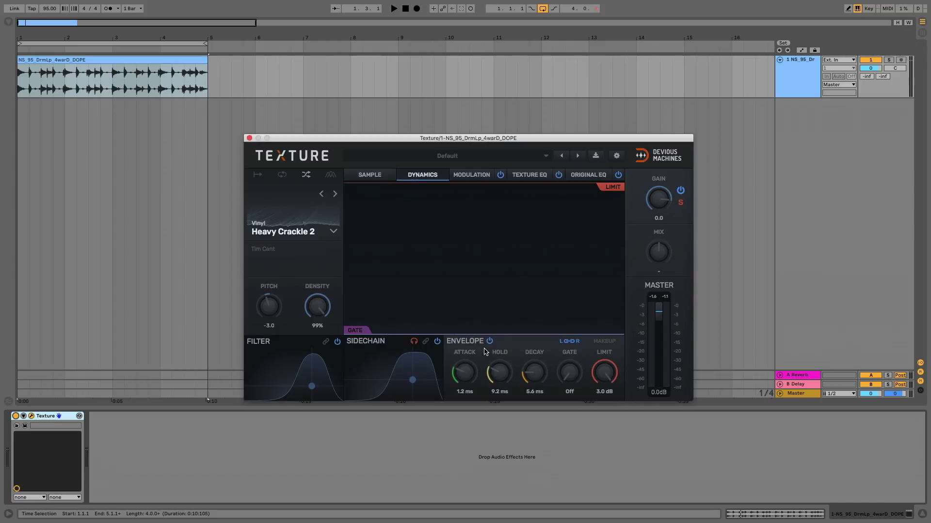
# - Play the loop while setting the envelope to Attack 0.16 ms, Hold 18 ms and Decay 5.6 ms, then browse the sound categories
pyautogui.press('space')
pyautogui.moveTo(534, 372)
pyautogui.mouseDown()
pyautogui.moveTo(534, 357)
pyautogui.moveTo(534, 388)
pyautogui.moveTo(500, 361)
pyautogui.moveTo(464, 383)
pyautogui.moveTo(499, 387)
pyautogui.moveTo(500, 370)
pyautogui.moveTo(535, 368)
pyautogui.mouseUp()
pyautogui.click(281, 233)
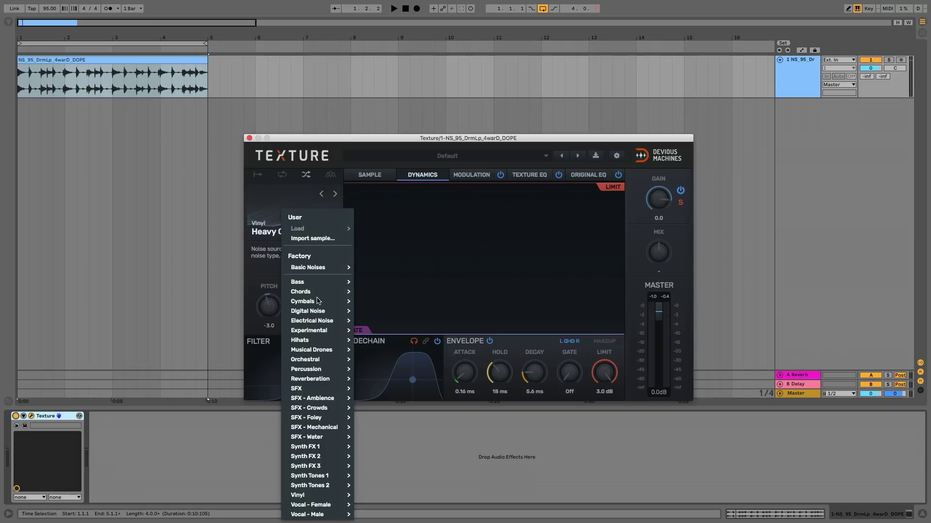
pyautogui.moveTo(325, 409)
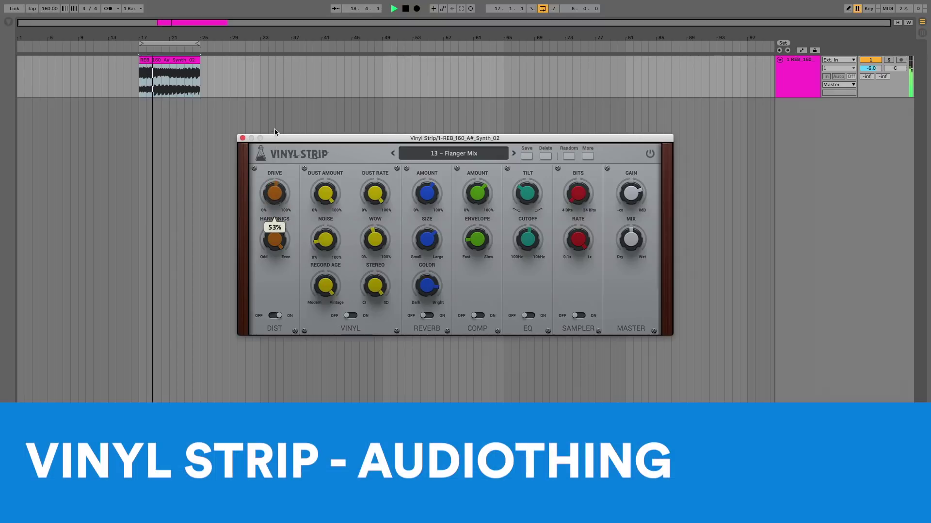
# - On the REB_160_A#_Synth_02 loop in Vinyl Strip, adjust the distortion Harmonics, switch on the Vinyl module and lower its Dust Rate
pyautogui.moveTo(274, 239)
pyautogui.mouseDown()
pyautogui.moveTo(284, 376)
pyautogui.moveTo(286, 230)
pyautogui.mouseUp()
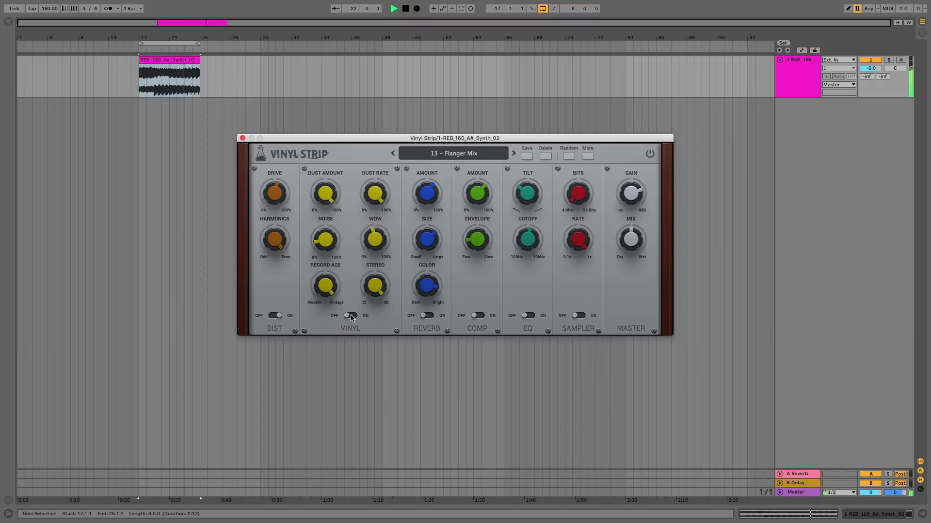
pyautogui.moveTo(378, 197)
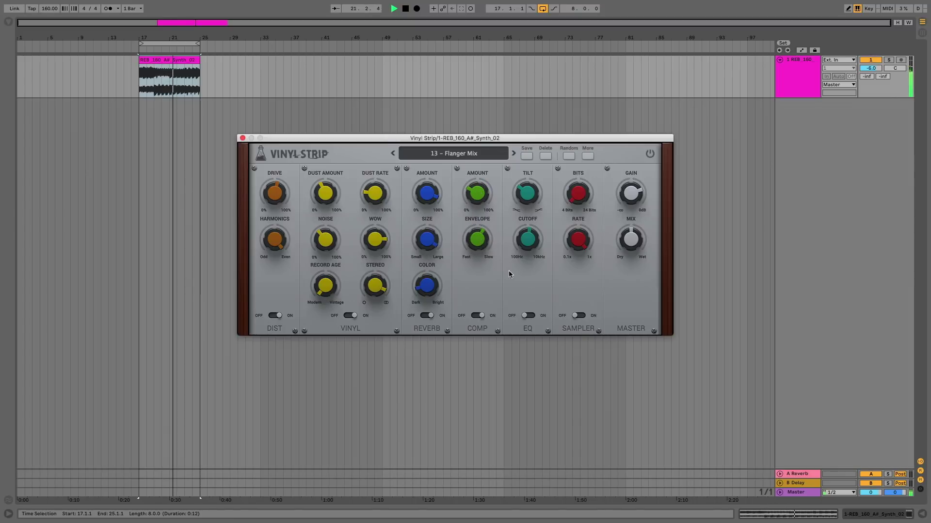
# - Switch on the EQ with Tilt at about 6.5 dB and the Sampler with Bits at about 22, and lower the Sampler's Rate
pyautogui.click(528, 316)
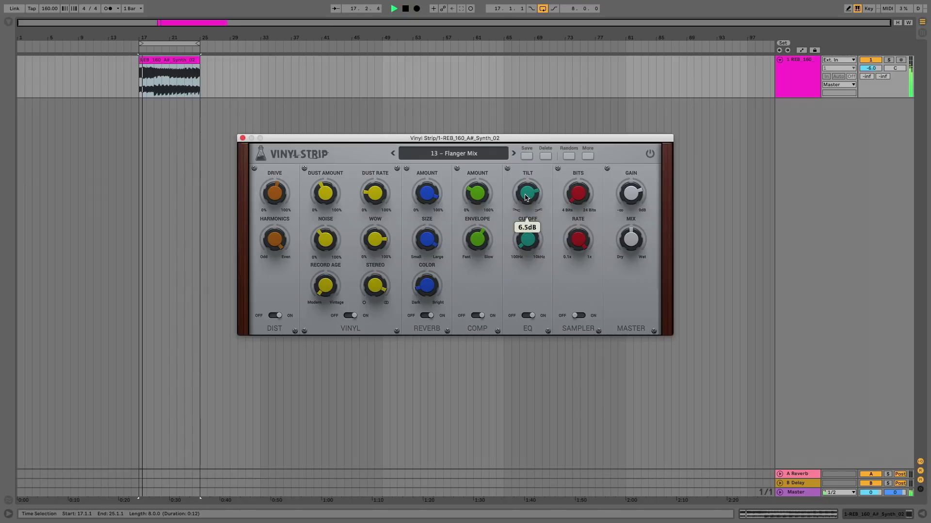
pyautogui.click(581, 316)
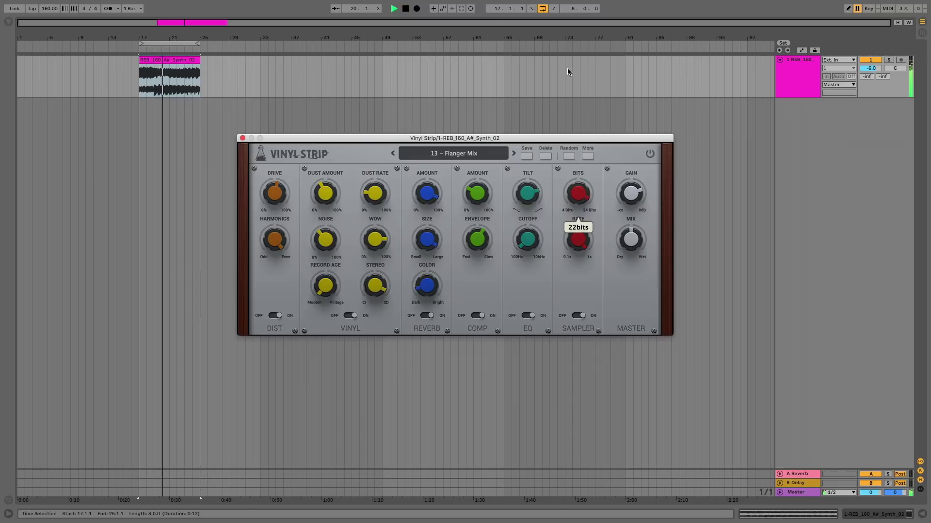
pyautogui.moveTo(580, 242)
pyautogui.moveTo(580, 242); pyautogui.dragTo(586, 362)
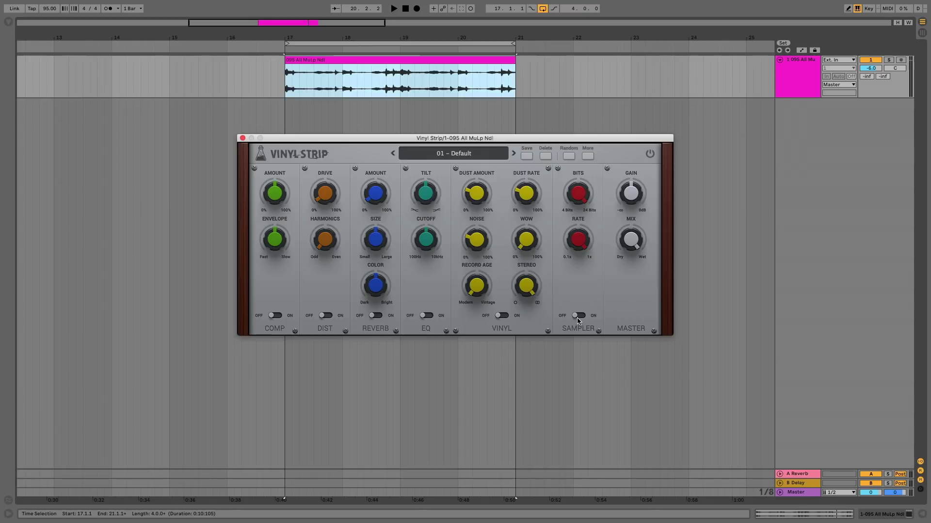
# - Play the 095 All MuLp Ndl clip unprocessed, then place the Vinyl module first in the chain, switch it on and replay the clip
pyautogui.click(359, 61)
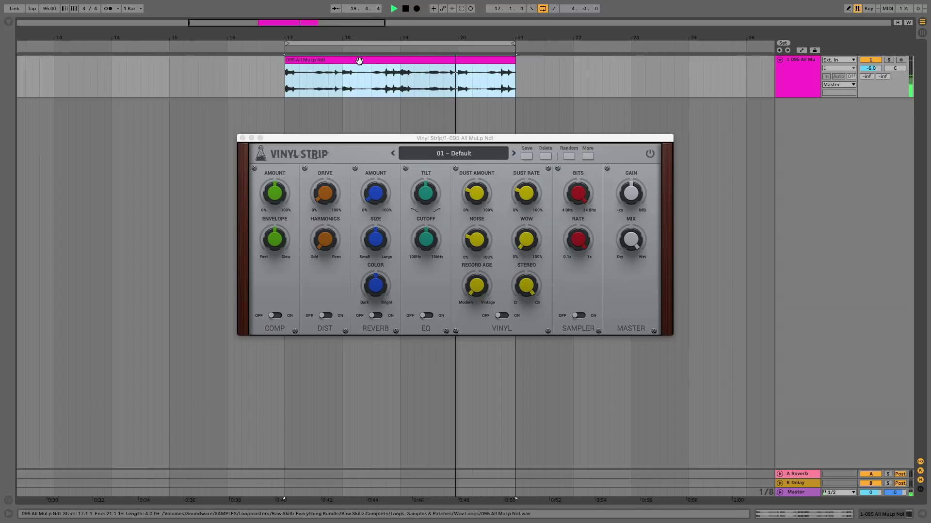
pyautogui.click(361, 62)
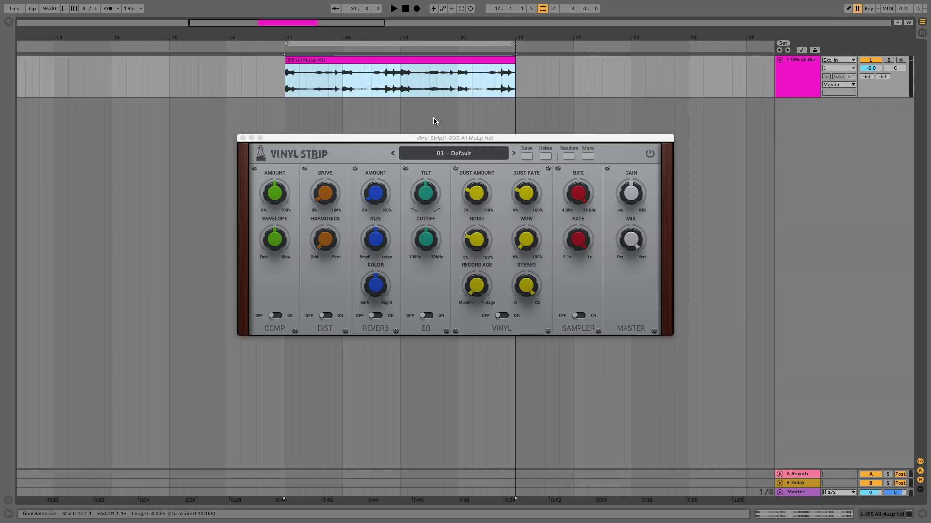
pyautogui.moveTo(485, 181); pyautogui.dragTo(302, 179)
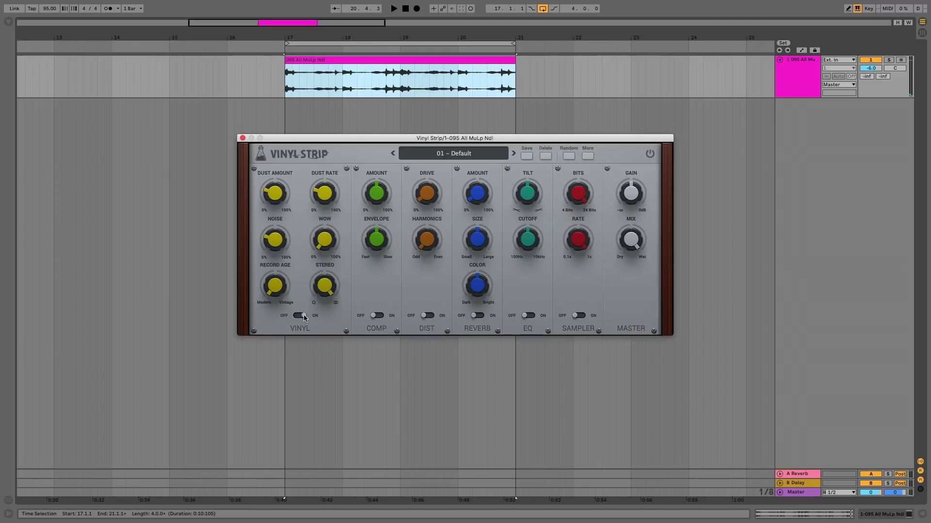
pyautogui.click(329, 61)
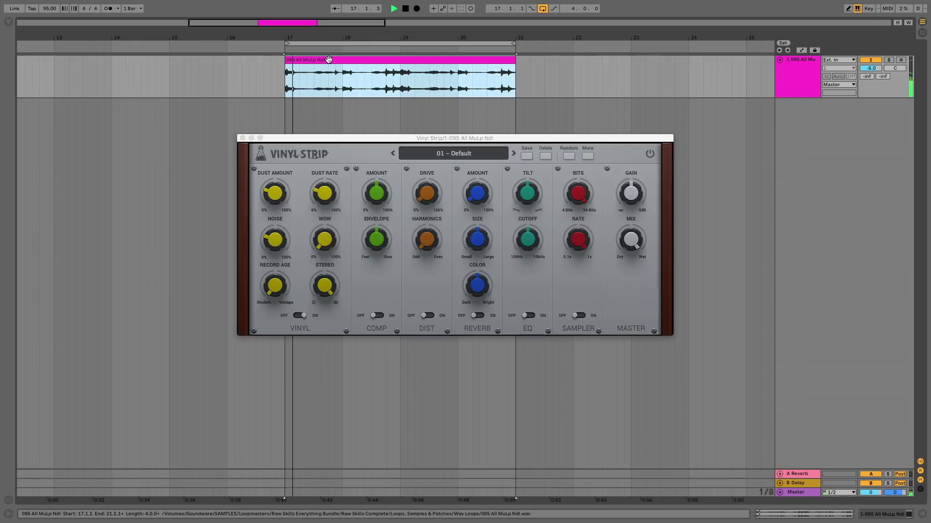
# - During playback, raise the Vinyl module's Dust Amount, Dust Rate, Noise and Record Age, and try out its Stereo and Wow controls
pyautogui.moveTo(286, 185); pyautogui.dragTo(276, 125)
pyautogui.moveTo(328, 198); pyautogui.dragTo(321, 67)
pyautogui.moveTo(271, 288); pyautogui.dragTo(277, 175)
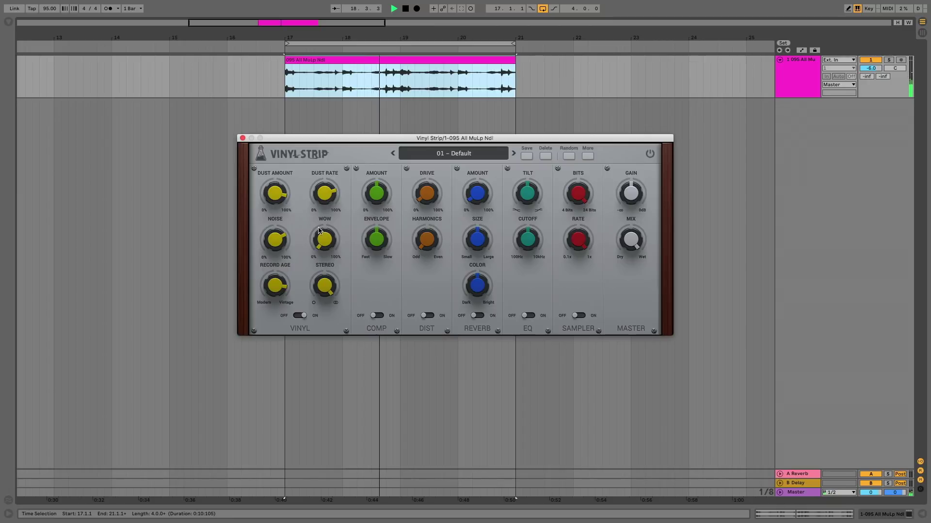
pyautogui.click(324, 285)
pyautogui.moveTo(317, 118); pyautogui.dragTo(320, 119)
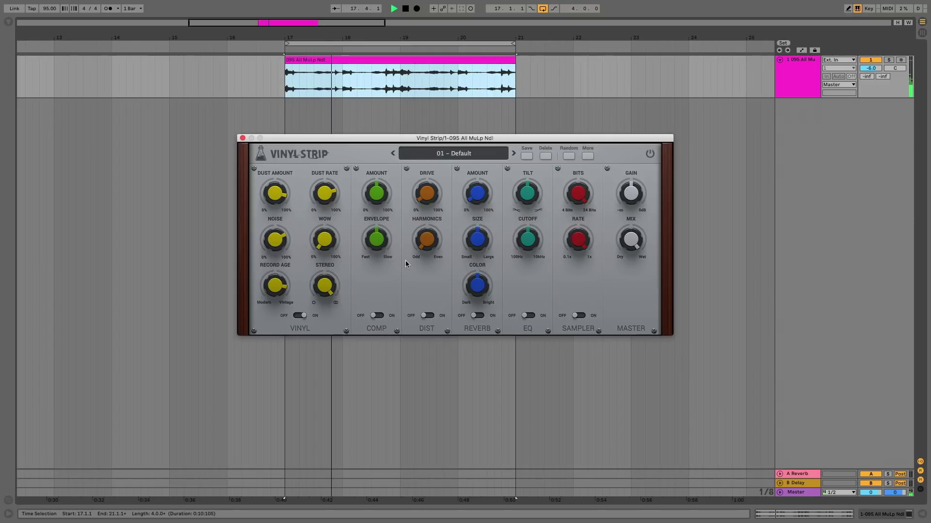
# - Place the Sampler module directly after Vinyl, switch it on, lower Bits to around mid-range and reduce Rate to 0.369x
pyautogui.moveTo(583, 270); pyautogui.dragTo(392, 270)
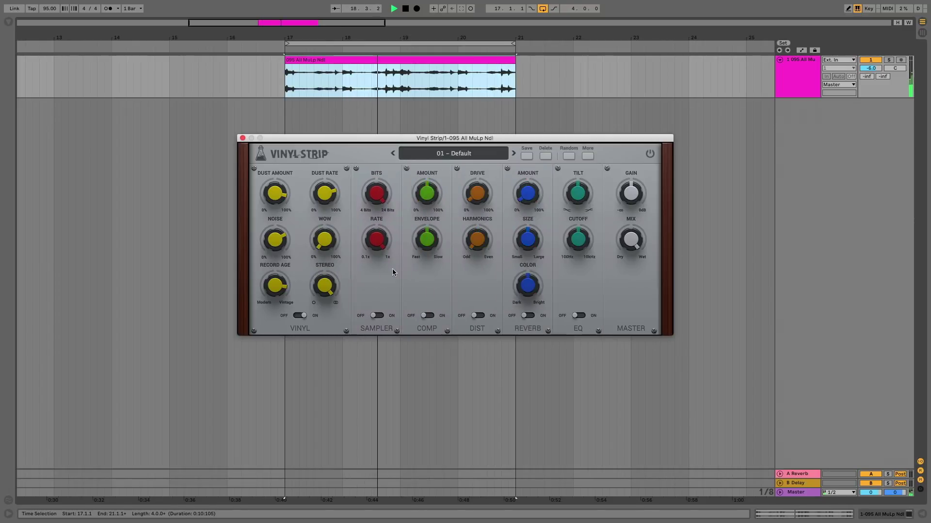
pyautogui.click(379, 316)
pyautogui.moveTo(380, 209)
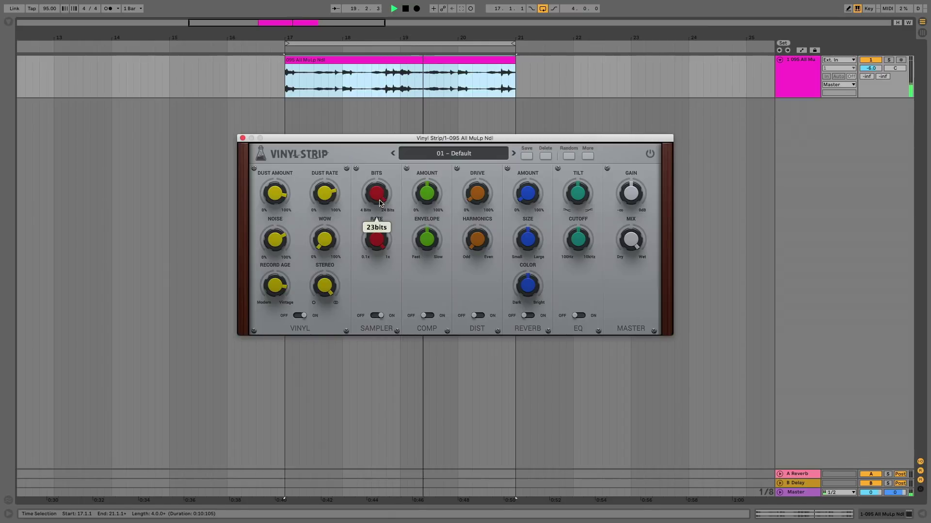
pyautogui.moveTo(381, 209); pyautogui.dragTo(372, 270)
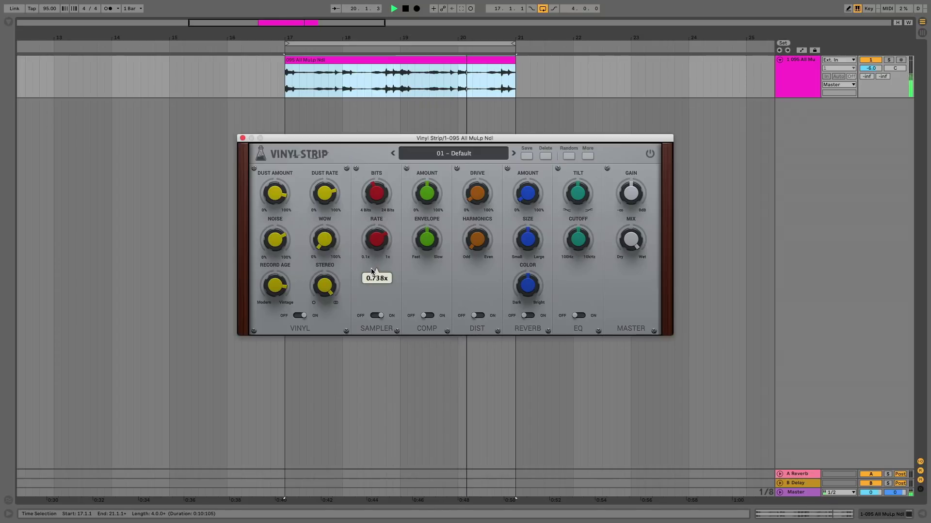
pyautogui.moveTo(372, 272); pyautogui.dragTo(367, 318)
pyautogui.moveTo(379, 244)
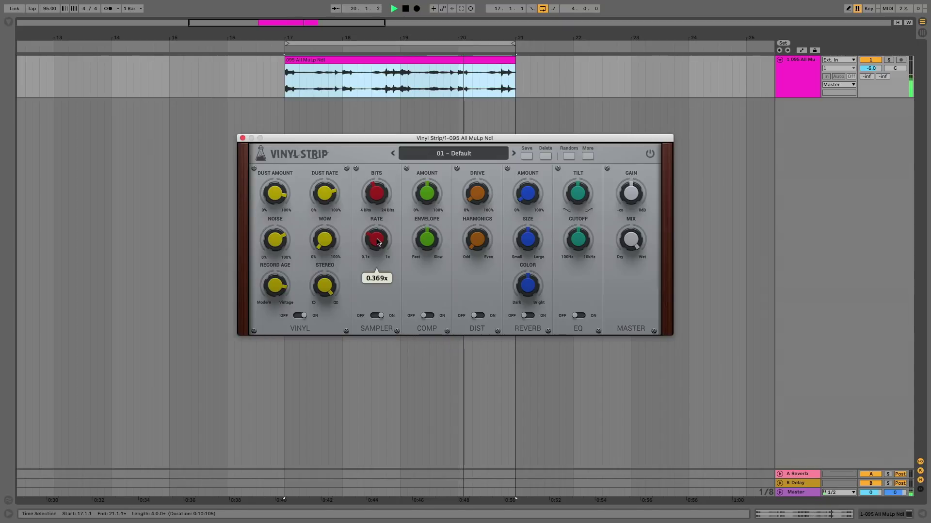
# - Switch on the Comp and Dist modules, adjust the compressor Amount, raise Drive to around halfway and try out Harmonics
pyautogui.click(428, 316)
pyautogui.moveTo(429, 186)
pyautogui.moveTo(429, 185)
pyautogui.mouseDown()
pyautogui.moveTo(429, 169)
pyautogui.moveTo(425, 185)
pyautogui.mouseUp()
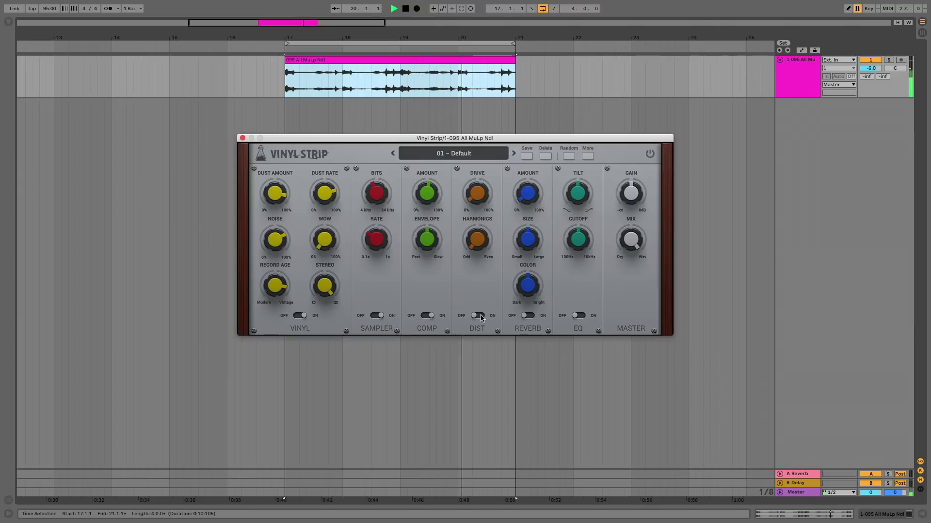
pyautogui.moveTo(477, 193); pyautogui.dragTo(475, 154)
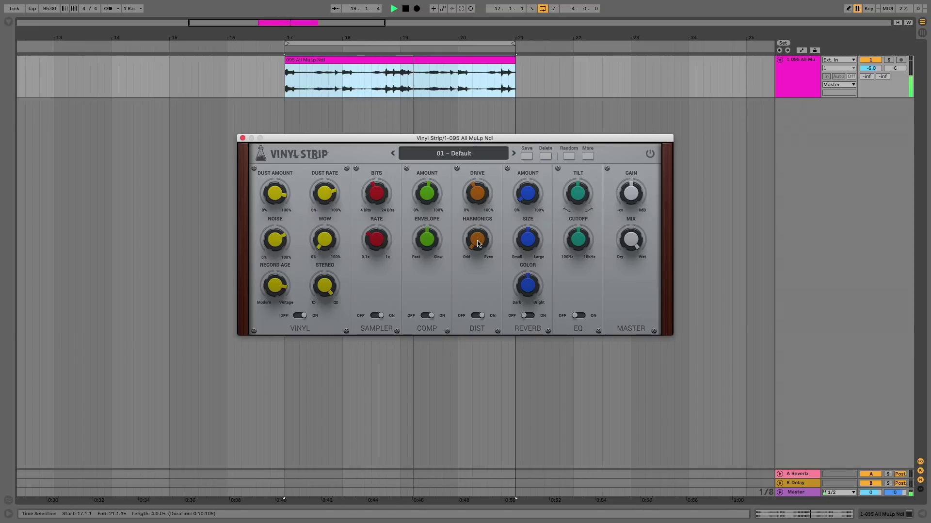
pyautogui.moveTo(478, 243)
pyautogui.mouseDown()
pyautogui.moveTo(470, 154)
pyautogui.moveTo(470, 244)
pyautogui.mouseUp()
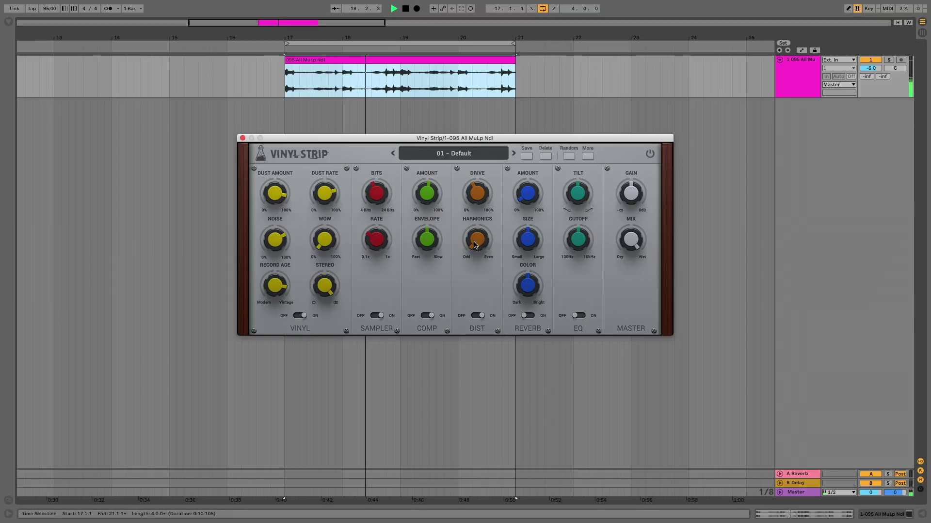
# - Switch on the Reverb module, raise its Amount to 40%, adjust Size and turn Color toward Dark
pyautogui.click(528, 316)
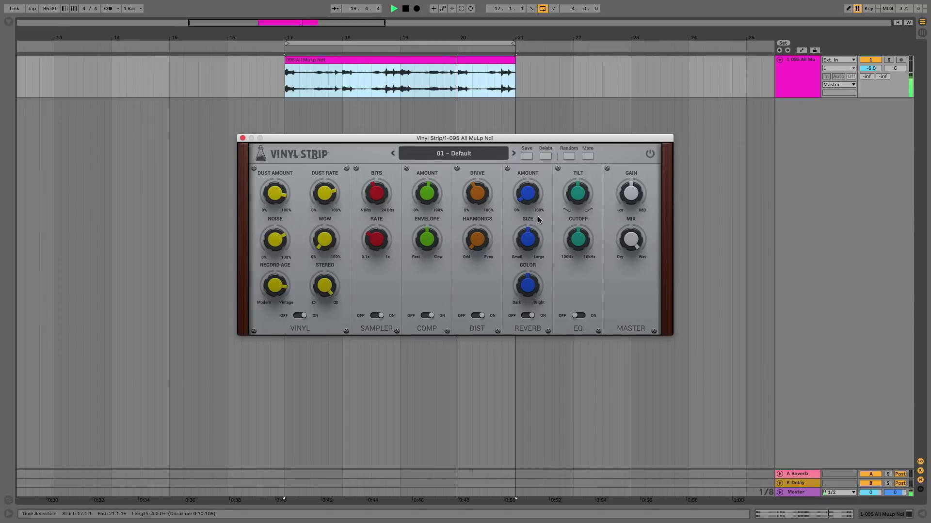
pyautogui.moveTo(531, 199); pyautogui.dragTo(525, 144)
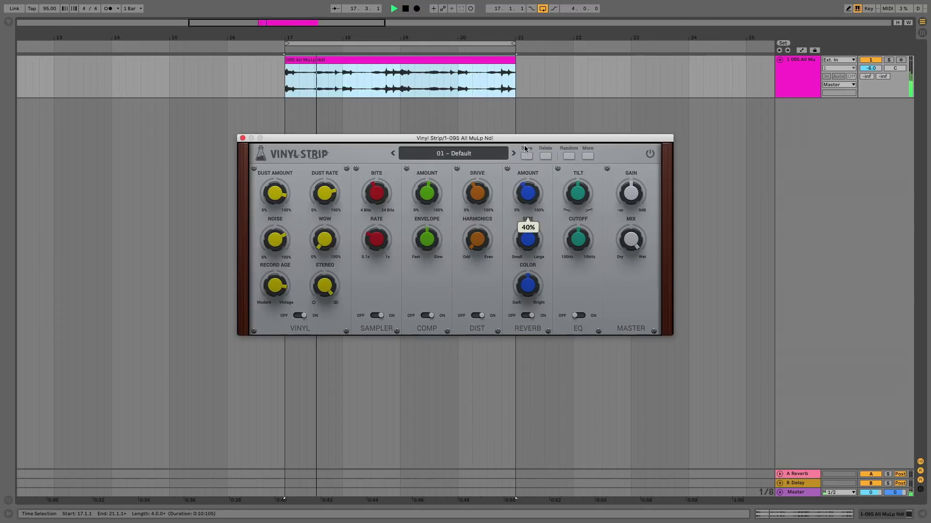
pyautogui.moveTo(527, 239); pyautogui.dragTo(520, 304)
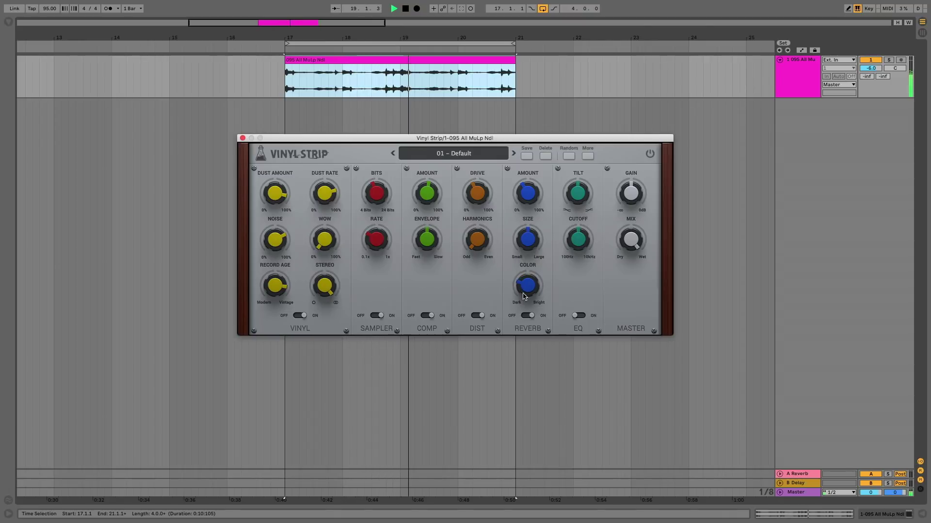
pyautogui.moveTo(528, 244); pyautogui.dragTo(527, 249)
# - Switch on the EQ module, set Tilt to 3.0 dB and stop playback
pyautogui.click(584, 318)
pyautogui.moveTo(578, 213); pyautogui.dragTo(576, 174)
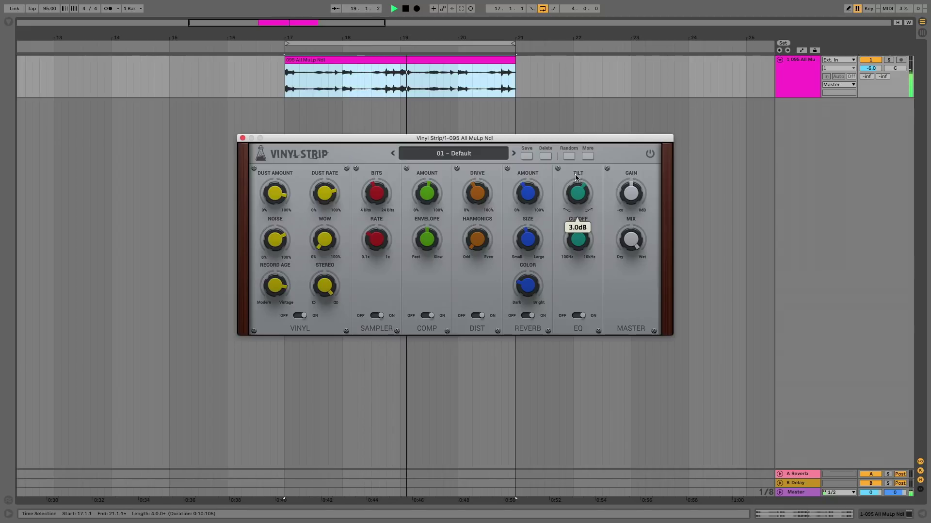
pyautogui.press('space')
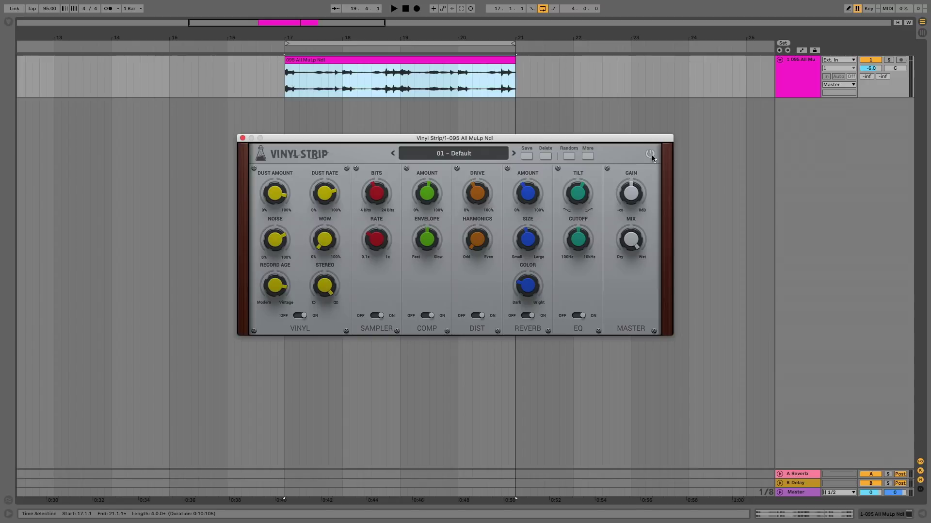
# - Replay the clip with Vinyl Strip bypassed, then switch the plug-in back on mid-playback to compare the sound
pyautogui.click(386, 85)
pyautogui.press('space')
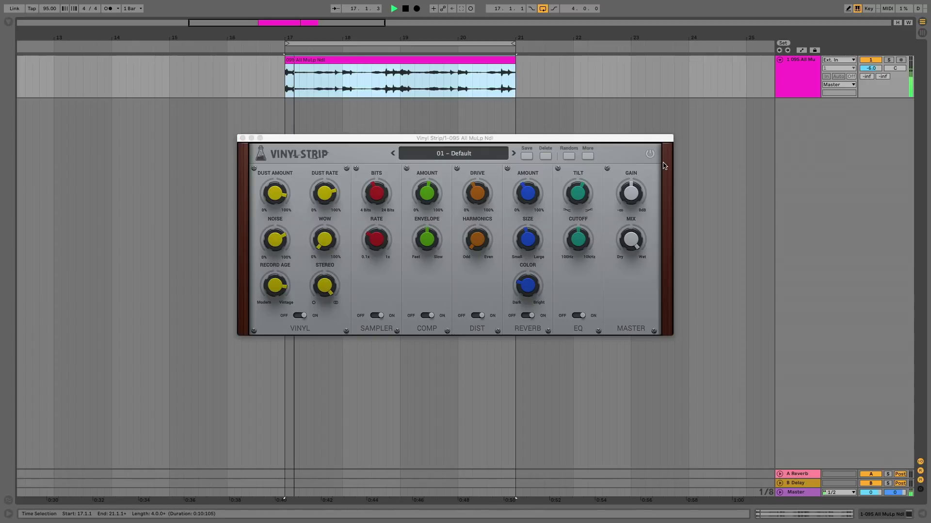
pyautogui.click(651, 157)
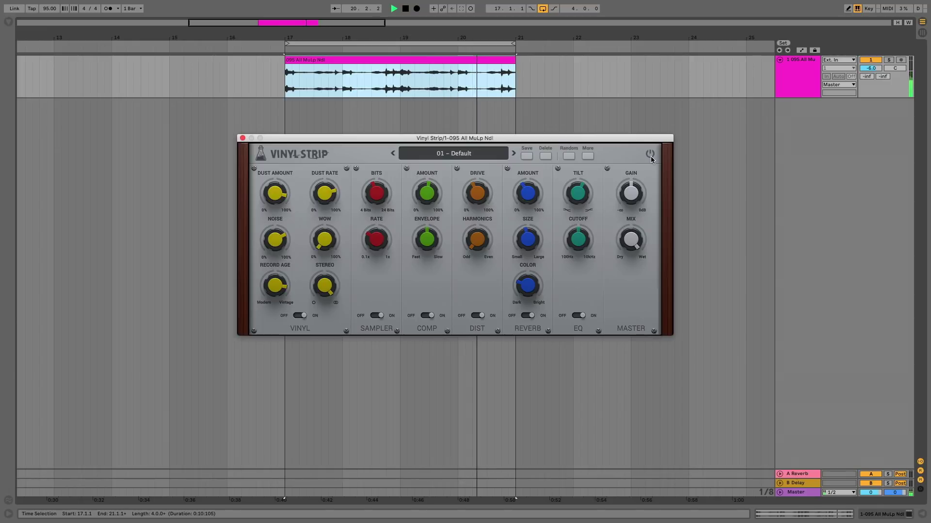
pyautogui.press('space')
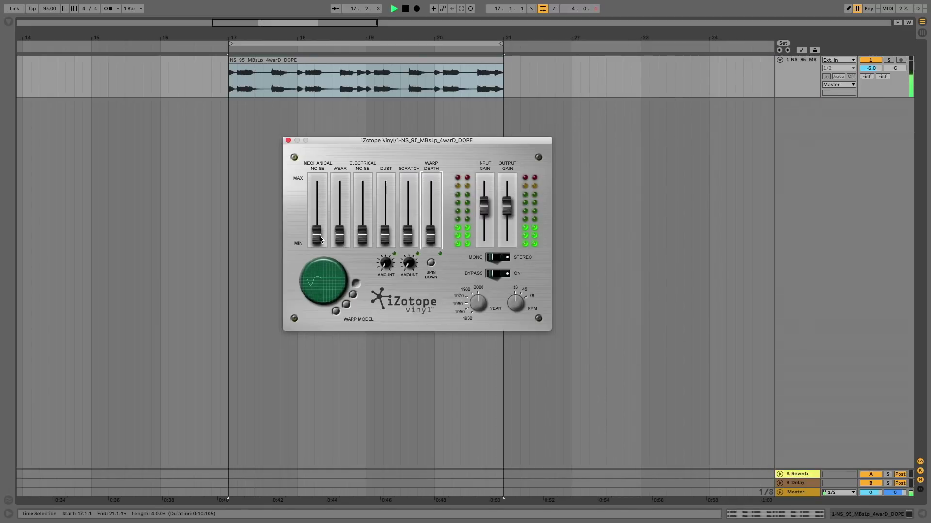
# - In iZotope Vinyl on the NS_95 loop, raise Mechanical Noise, Wear, Dust and its Amount, add slight Warp Depth and pick another warp model
pyautogui.moveTo(318, 235); pyautogui.dragTo(339, 208)
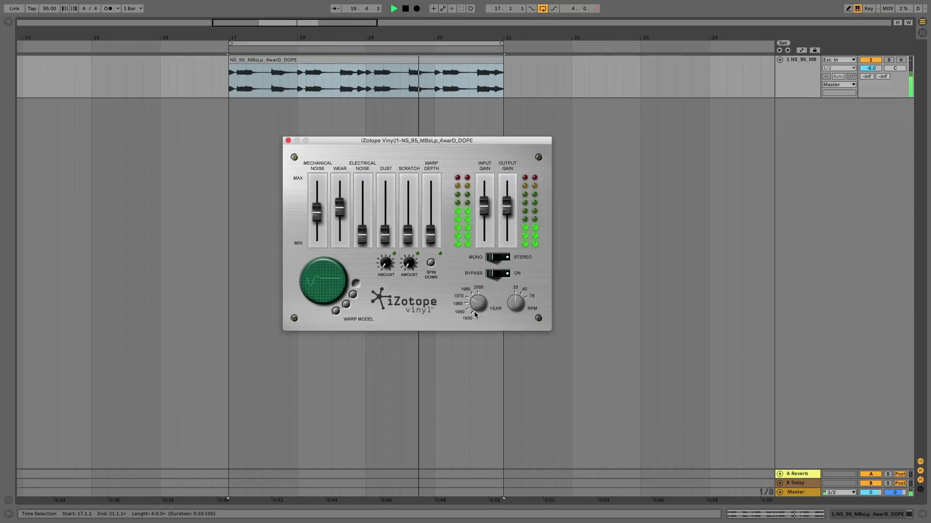
pyautogui.moveTo(339, 207); pyautogui.dragTo(367, 238)
pyautogui.click(387, 257)
pyautogui.moveTo(385, 236); pyautogui.dragTo(386, 190)
pyautogui.moveTo(387, 262); pyautogui.dragTo(388, 268)
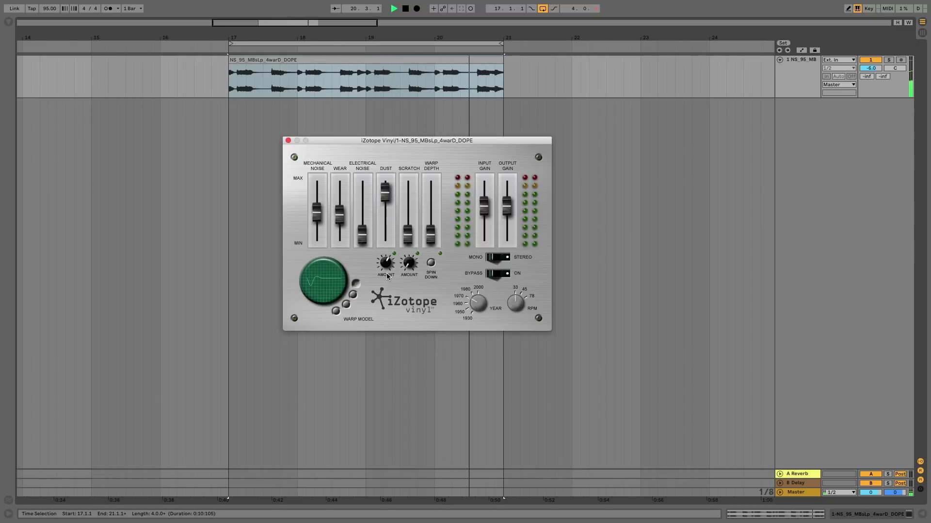
pyautogui.moveTo(430, 236)
pyautogui.mouseDown()
pyautogui.moveTo(433, 184)
pyautogui.moveTo(431, 230)
pyautogui.mouseUp()
pyautogui.click(342, 306)
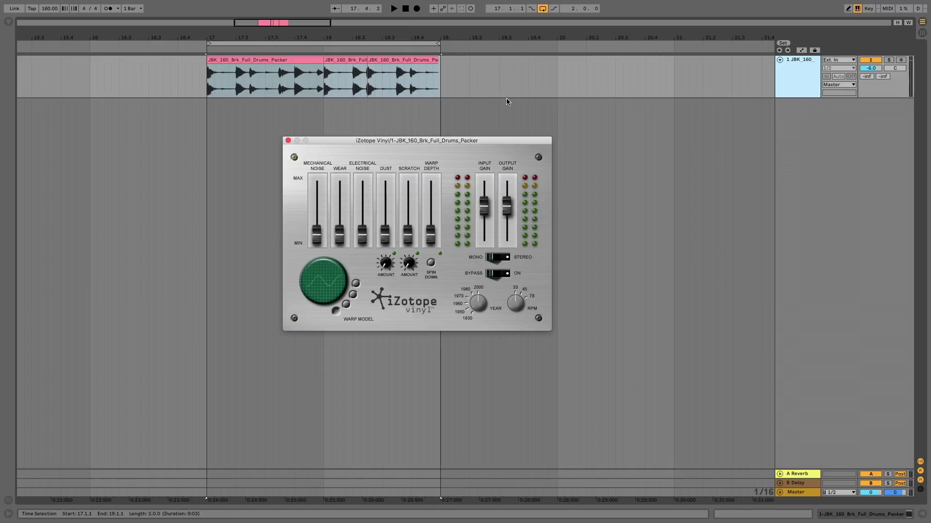
# - Play the JBK_160 drum loop with iZotope Vinyl bypassed, then replay it with the plug-in active
pyautogui.click(494, 276)
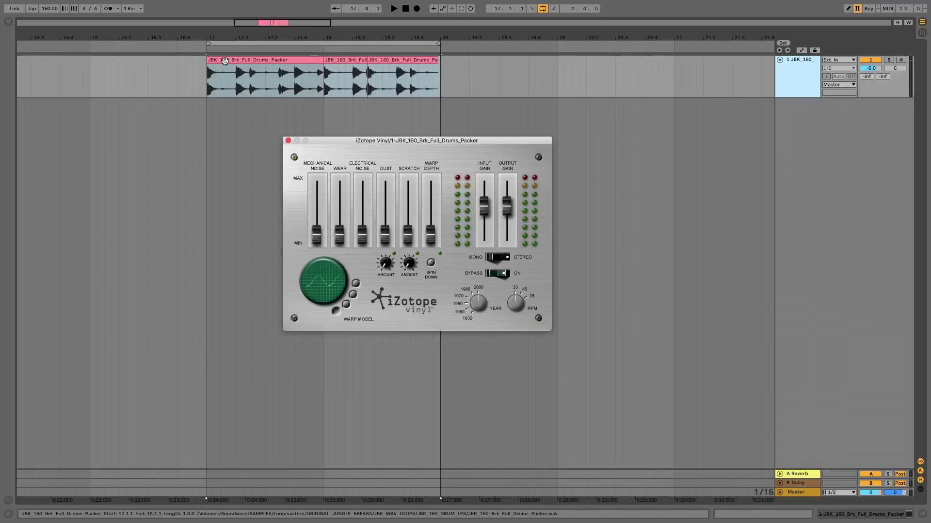
pyautogui.click(231, 70)
pyautogui.press('space')
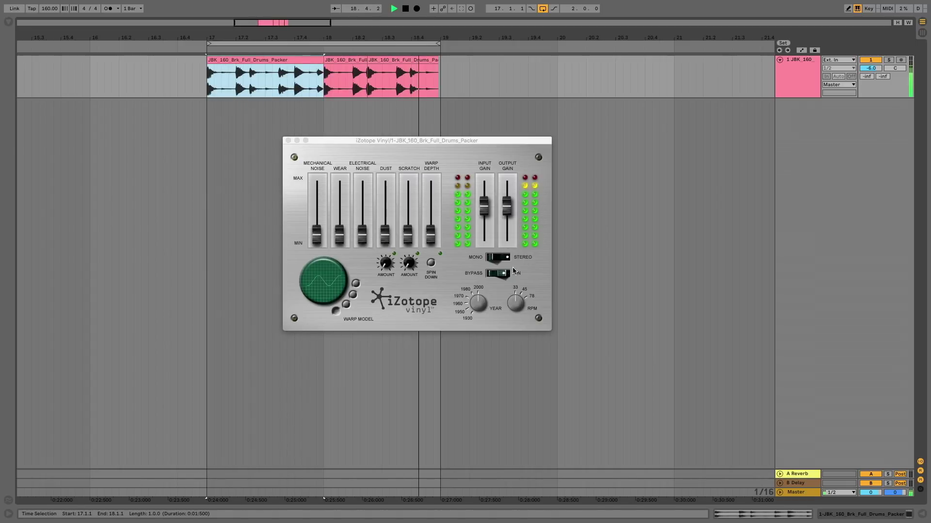
pyautogui.press('space')
pyautogui.press('space')
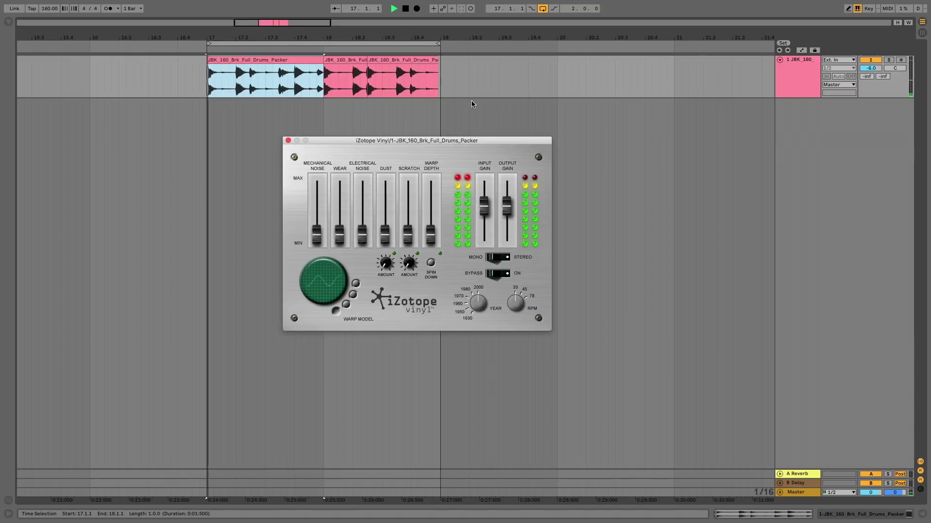
pyautogui.press('space')
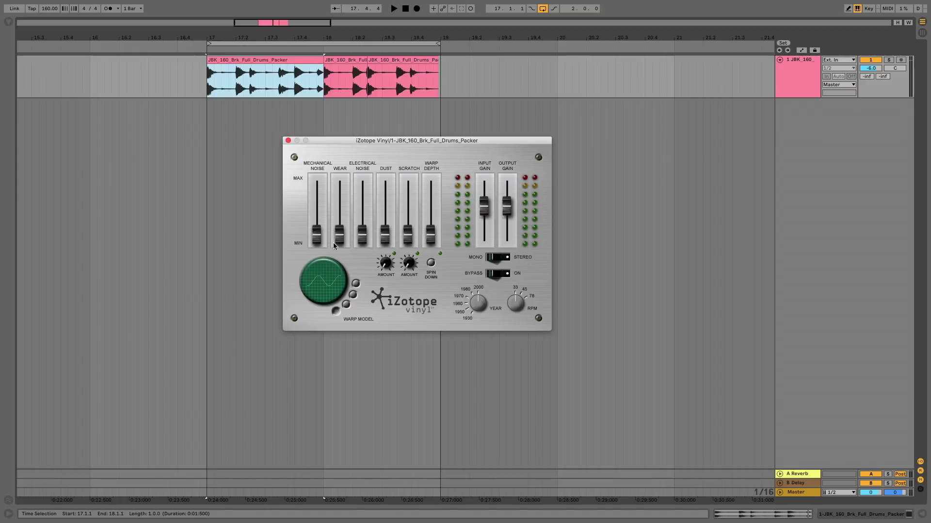
# - Try Wear at its maximum while the drum loop plays, then return it to minimum and stop
pyautogui.press('space')
pyautogui.moveTo(340, 235); pyautogui.dragTo(342, 187)
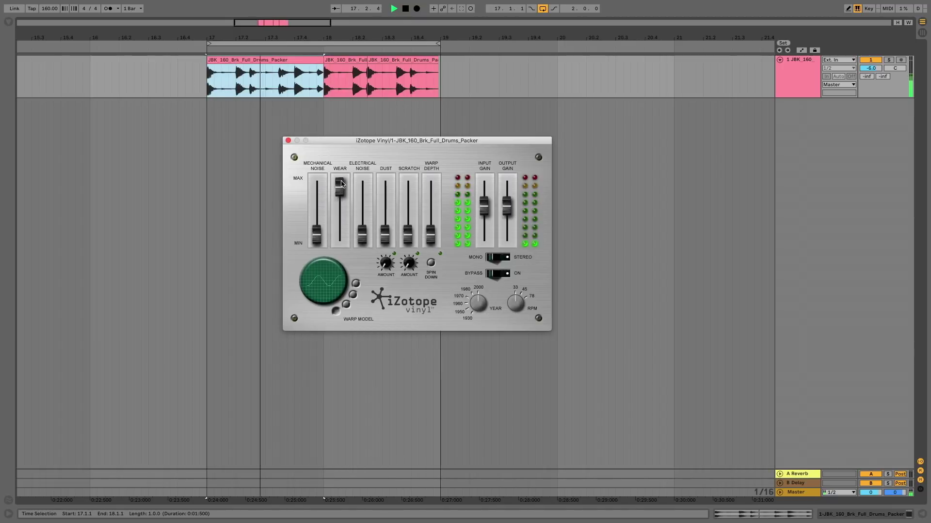
pyautogui.moveTo(341, 187); pyautogui.dragTo(341, 235)
pyautogui.press('space')
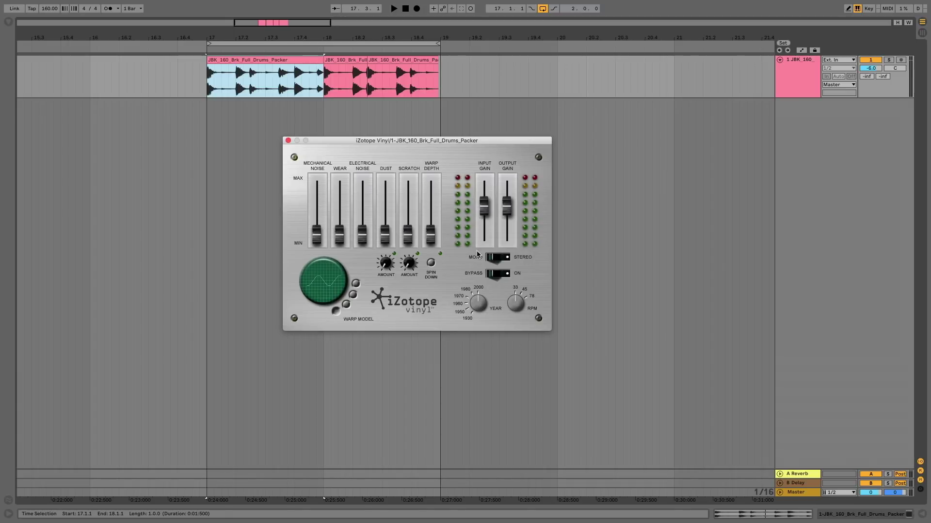
# - Play the drum loop to audition the Year control, then replay it and trigger the Spin Down effect
pyautogui.press('space')
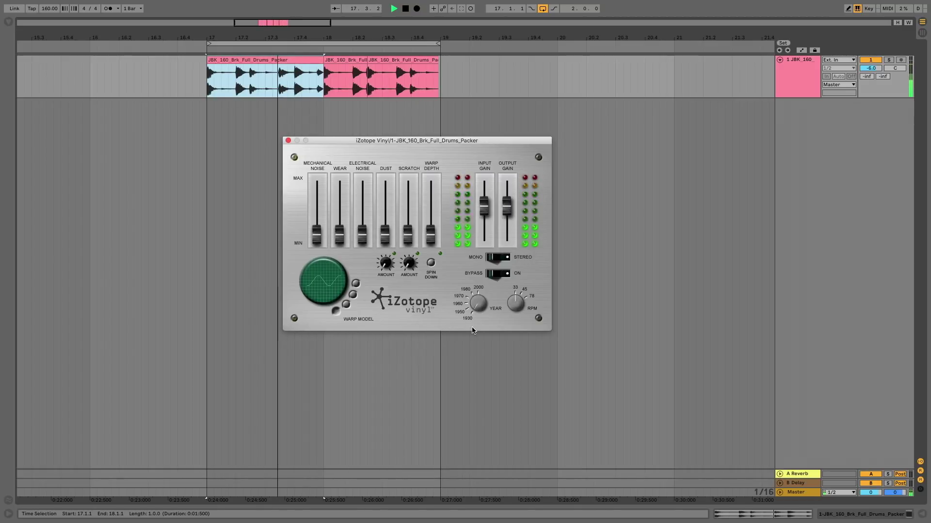
pyautogui.press('space')
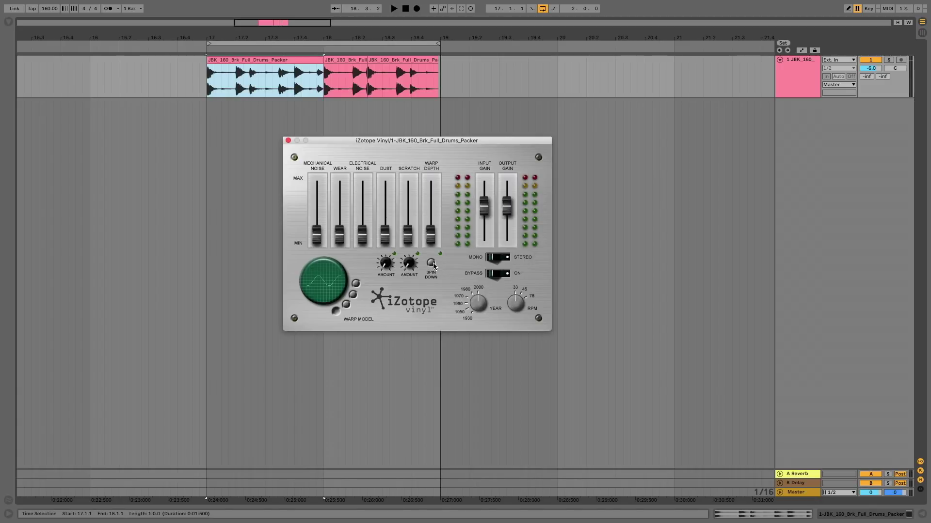
pyautogui.press('space')
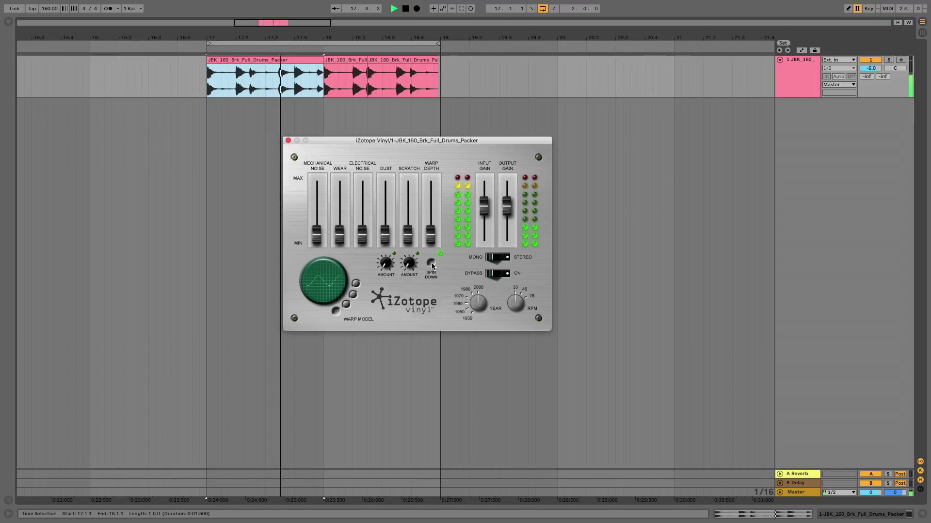
pyautogui.click(431, 264)
pyautogui.press('space')
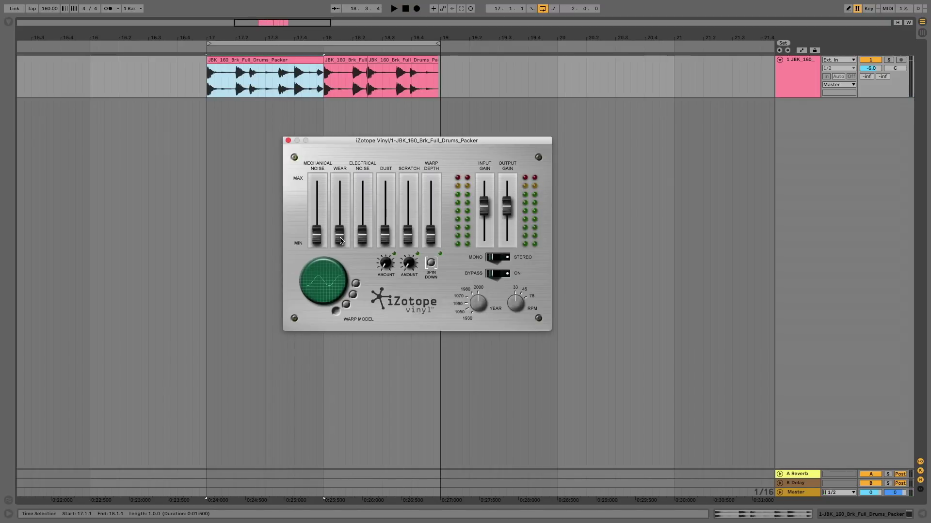
# - During playback, try out Mechanical Noise, Dust and Scratch at high levels in turn, returning each slider to minimum
pyautogui.press('space')
pyautogui.moveTo(320, 241); pyautogui.dragTo(321, 195)
pyautogui.moveTo(320, 194); pyautogui.dragTo(384, 184)
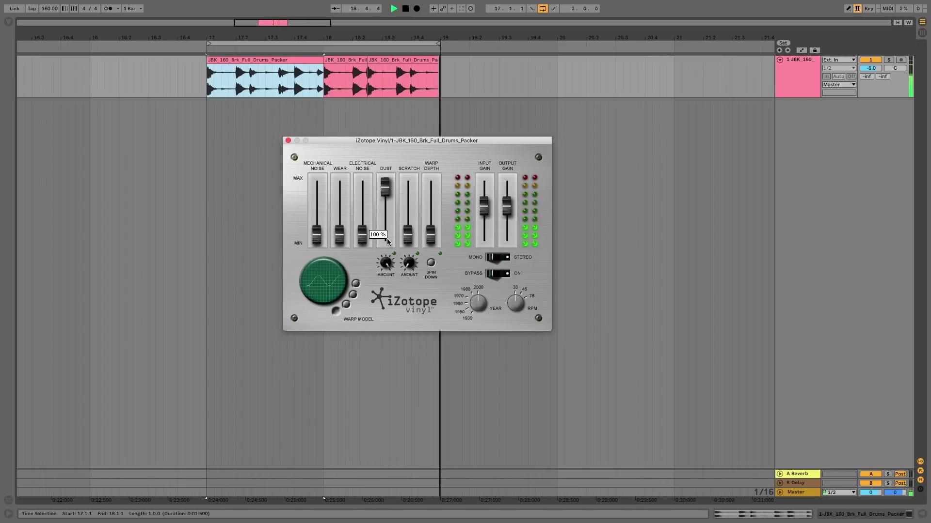
pyautogui.moveTo(387, 206); pyautogui.dragTo(409, 189)
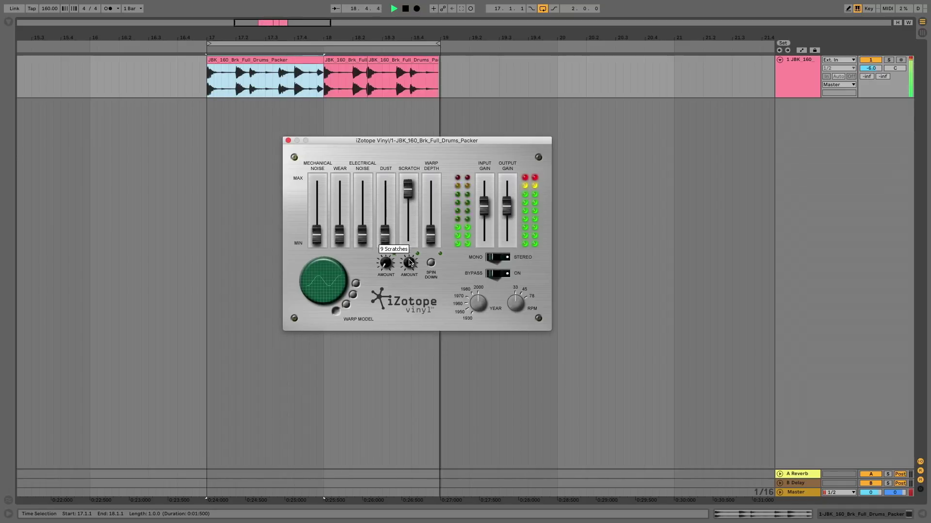
pyautogui.moveTo(408, 204); pyautogui.dragTo(408, 244)
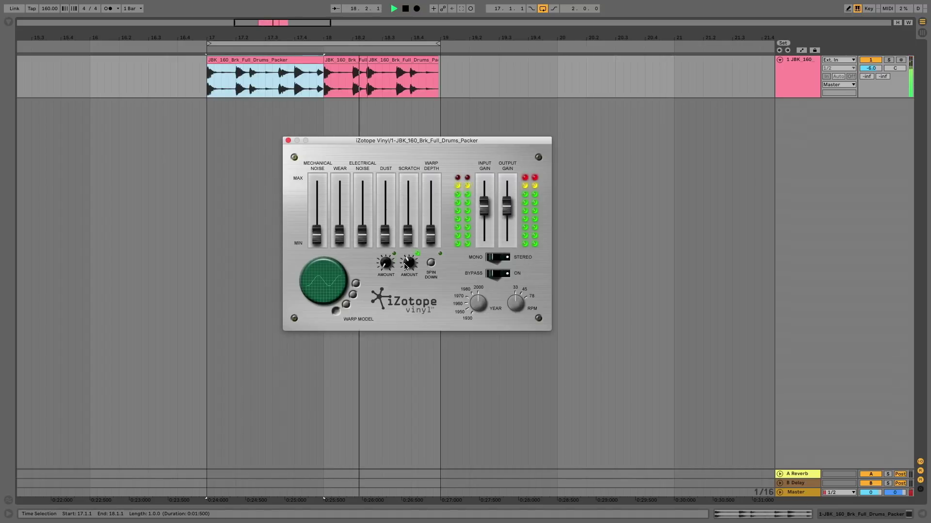
# - Raise Warp Depth to maximum and try out different warp models while the drum loop plays
pyautogui.moveTo(431, 236); pyautogui.dragTo(435, 179)
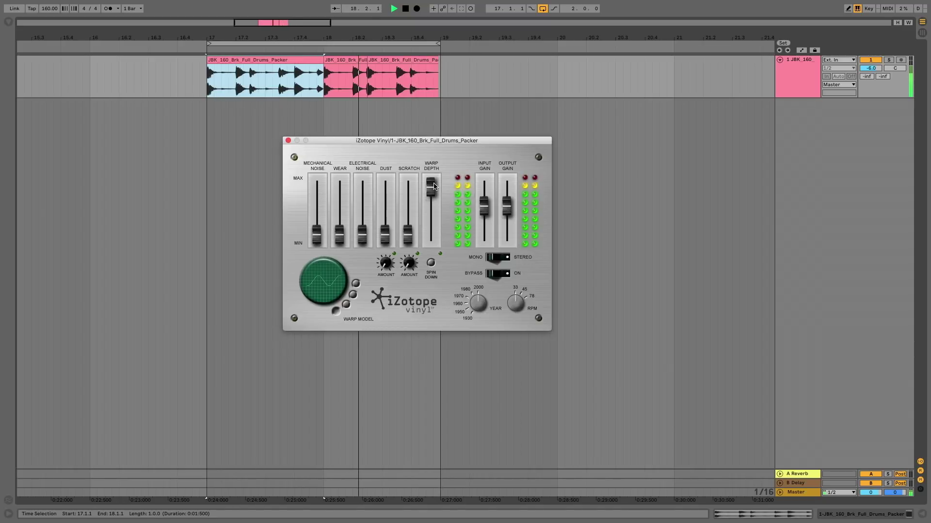
pyautogui.click(347, 304)
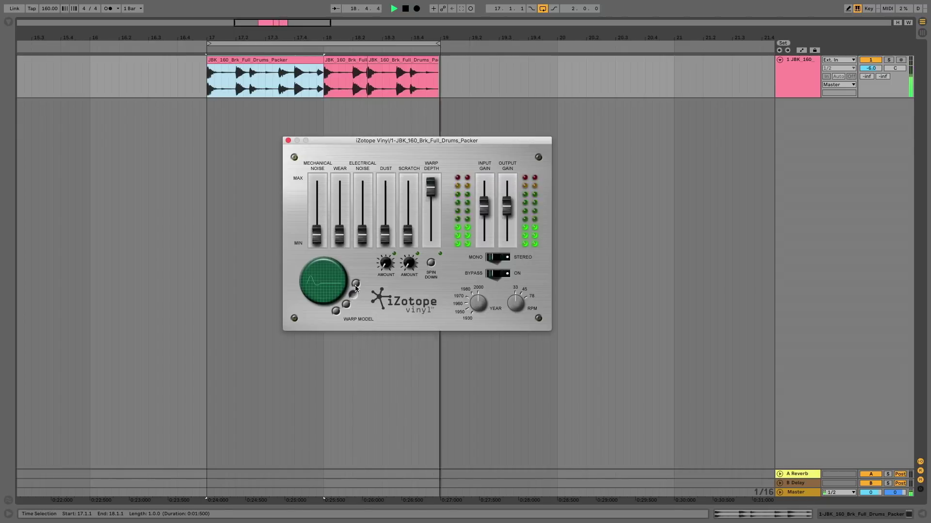
pyautogui.click(356, 284)
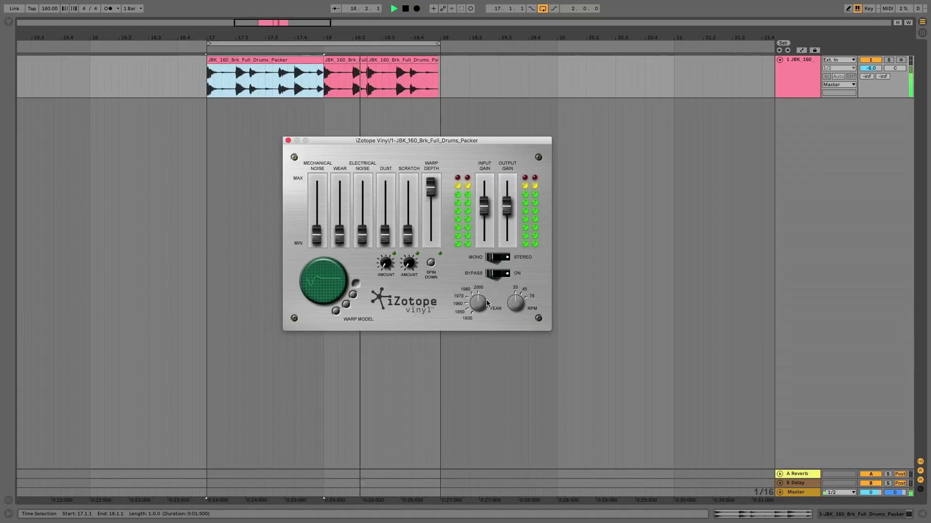
pyautogui.press('space')
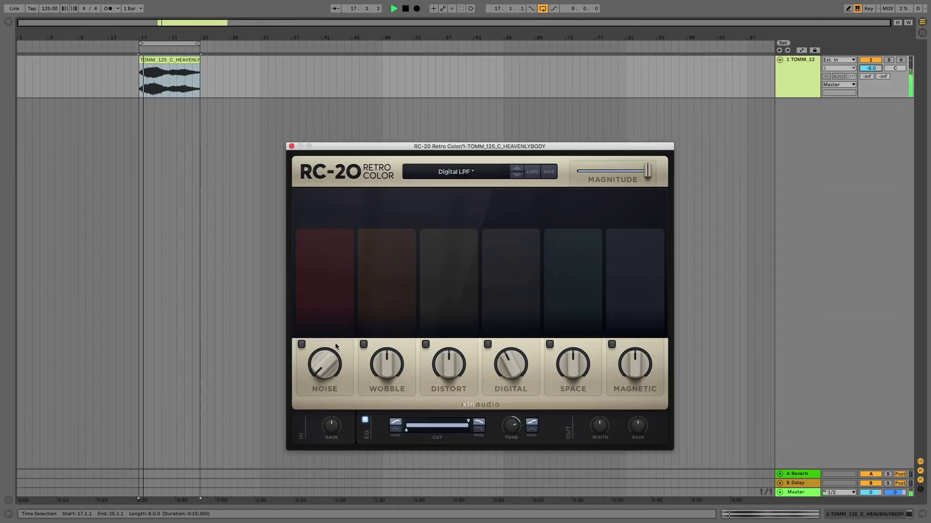
# - In RC-20 Retro Color, switch on the Noise module, choose the Vinyl 2 type and set Noise to 49%
pyautogui.click(301, 344)
pyautogui.moveTo(322, 350)
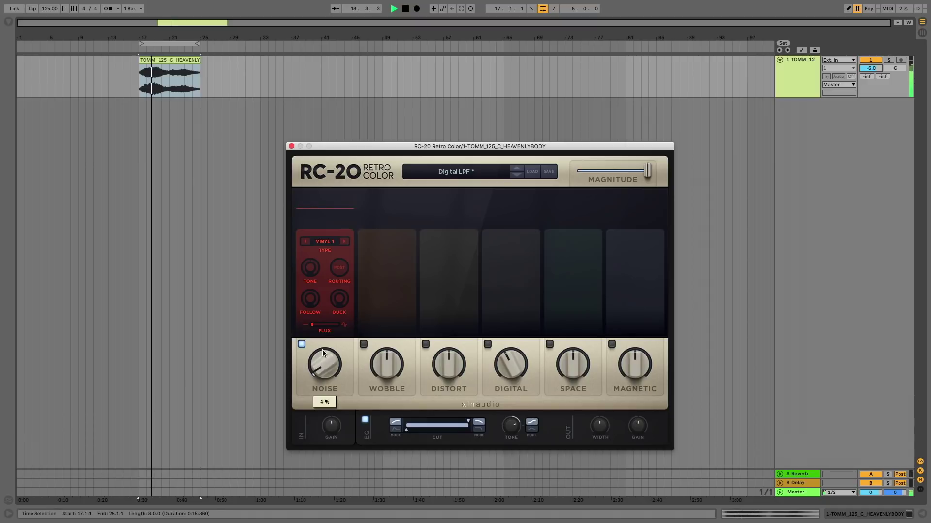
pyautogui.moveTo(323, 352); pyautogui.dragTo(330, 250)
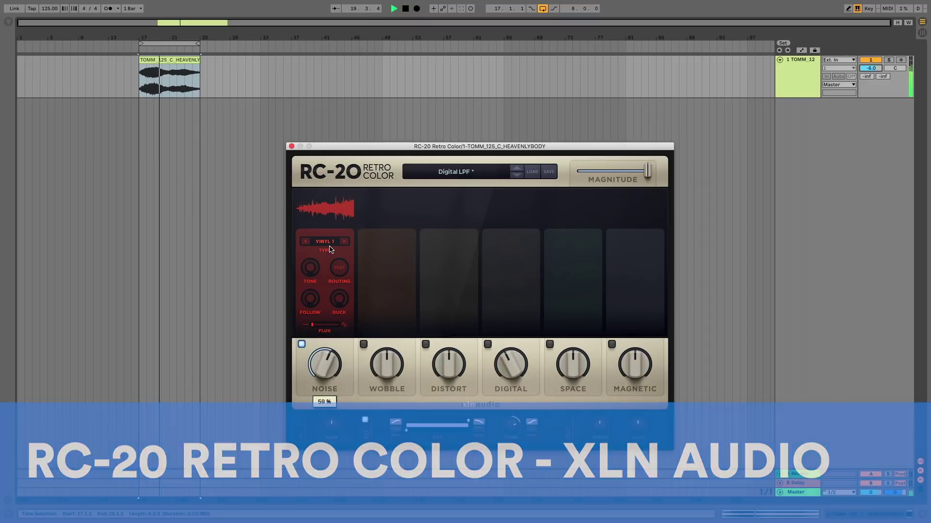
pyautogui.click(344, 242)
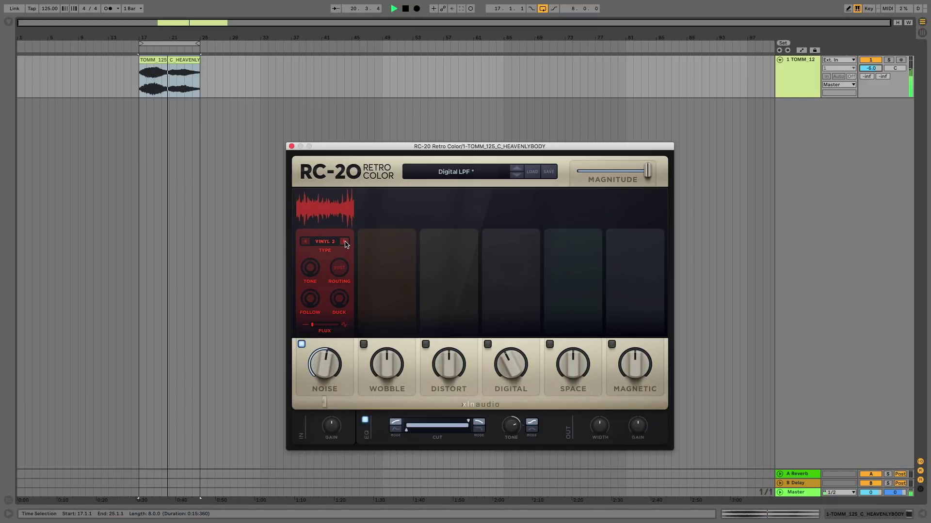
pyautogui.moveTo(325, 367)
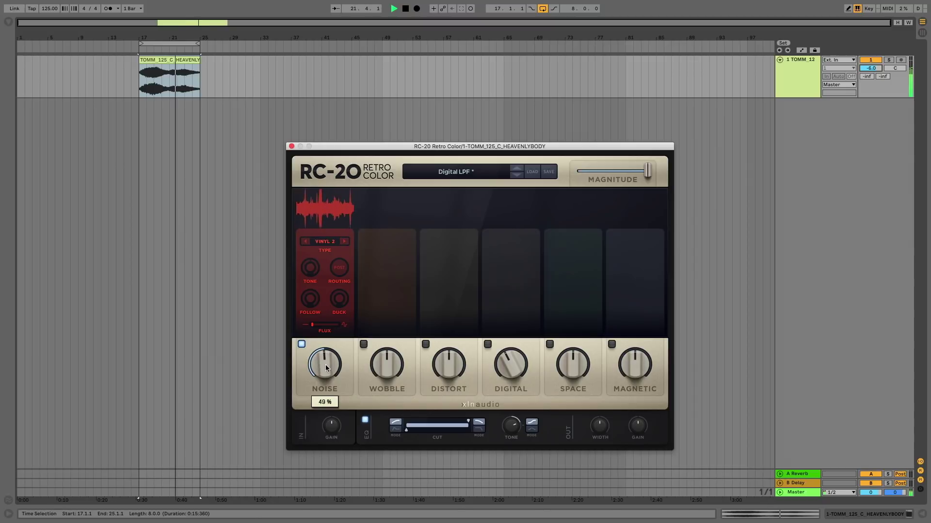
# - Switch on the Wobble module, shift its Wow/Flutter balance fully toward Flutter and lower Wobble to 7%
pyautogui.click(363, 345)
pyautogui.moveTo(388, 364)
pyautogui.moveTo(389, 364); pyautogui.dragTo(382, 424)
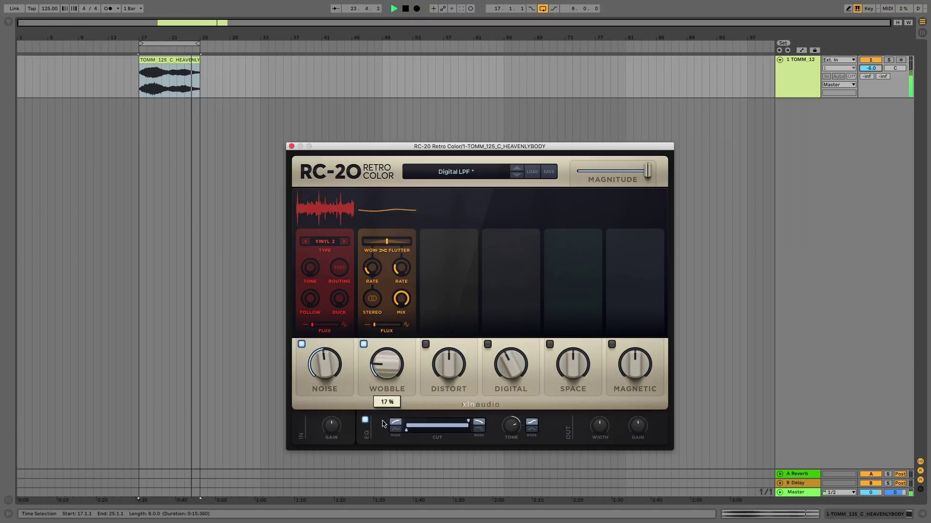
pyautogui.moveTo(386, 241); pyautogui.dragTo(407, 244)
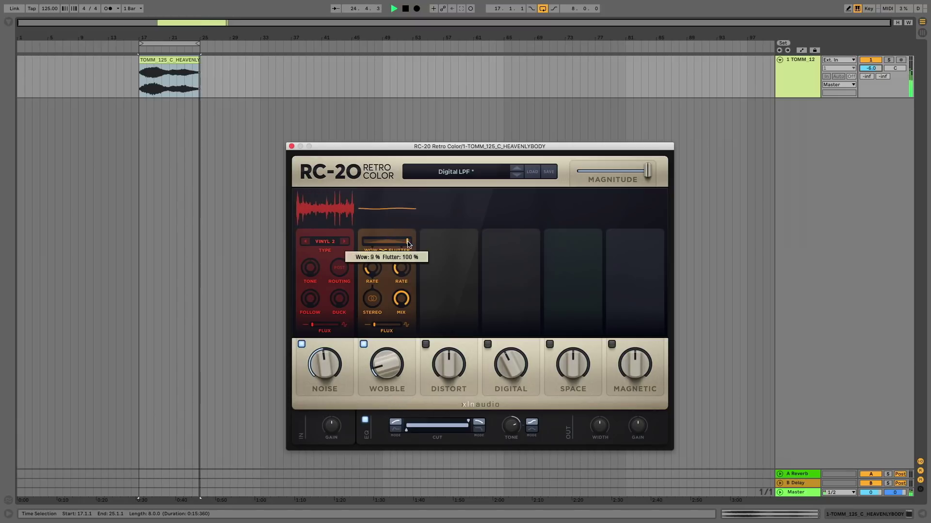
pyautogui.moveTo(384, 372); pyautogui.dragTo(383, 377)
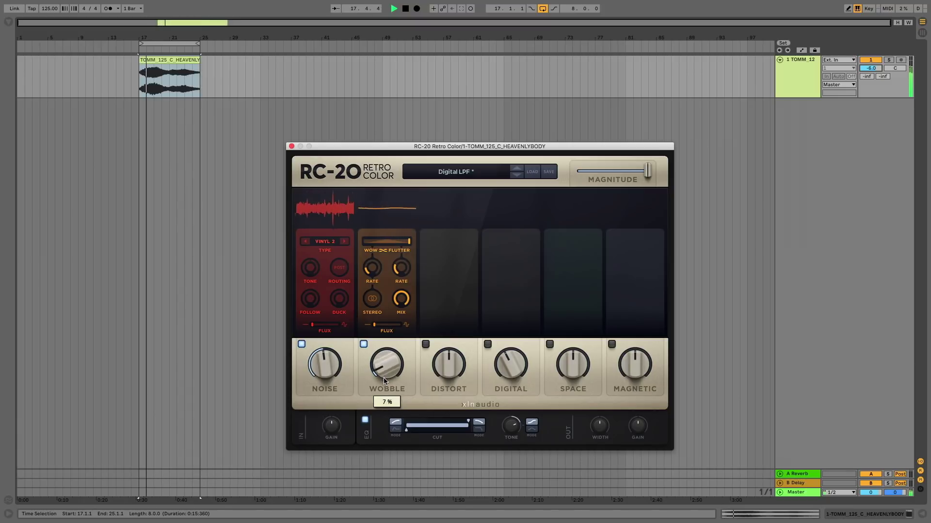
# - Shift the Wobble balance to 100% Wow, and switch on the Distort module with the Zap type at a reduced Distort amount
pyautogui.moveTo(409, 241); pyautogui.dragTo(364, 241)
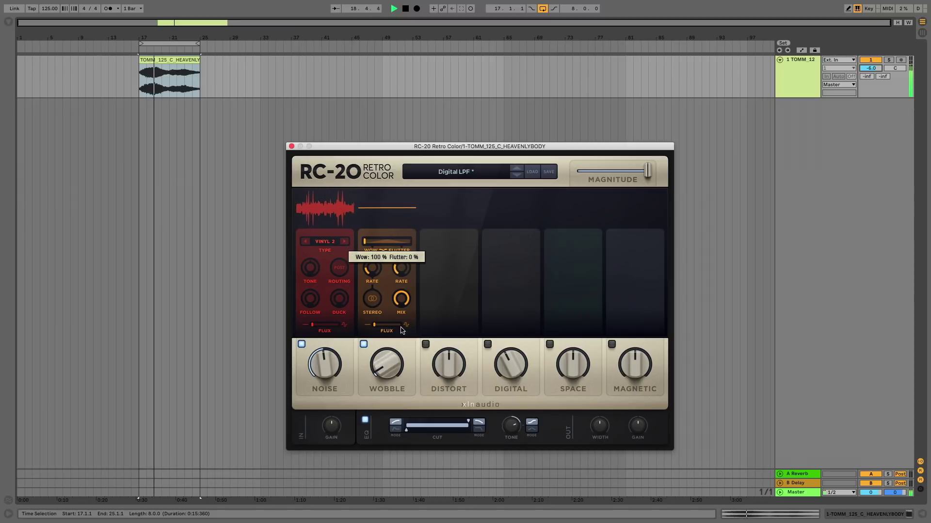
pyautogui.click(426, 344)
pyautogui.moveTo(448, 378); pyautogui.dragTo(446, 400)
pyautogui.click(468, 242)
pyautogui.click(468, 242)
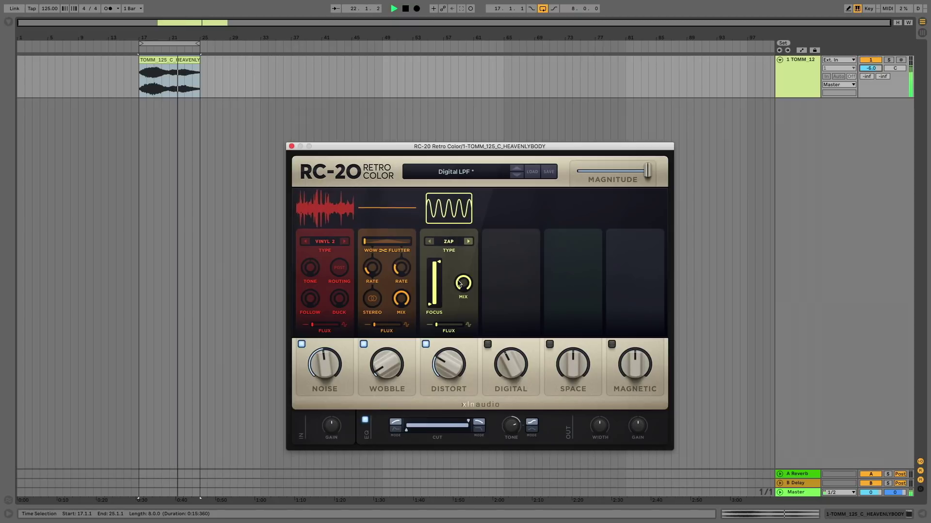
pyautogui.moveTo(441, 328)
pyautogui.mouseDown()
pyautogui.moveTo(457, 328)
pyautogui.moveTo(436, 328)
pyautogui.mouseUp()
# - Switch on the Digital module, set its balance to Rate 22% and Bits 100%, and lower Digital to about 28%
pyautogui.click(487, 342)
pyautogui.moveTo(491, 242); pyautogui.dragTo(537, 244)
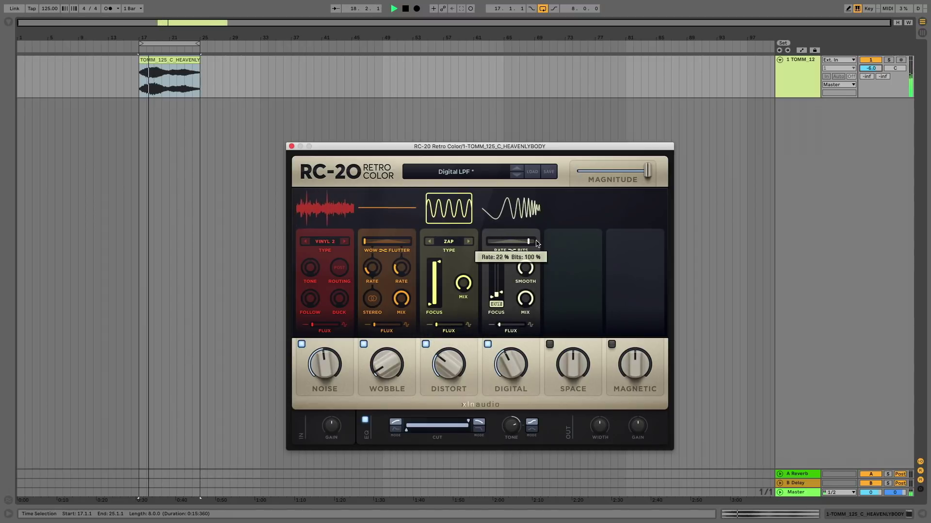
pyautogui.moveTo(511, 363)
pyautogui.moveTo(512, 380); pyautogui.dragTo(511, 399)
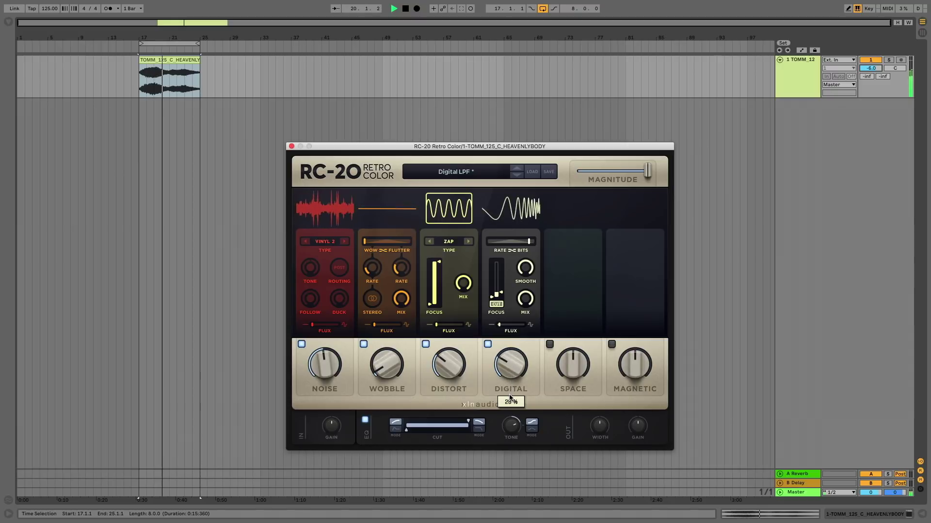
# - Switch on the Space module with a shorter Decay and Flux at 56%, and enable the Magnetic module
pyautogui.click(549, 344)
pyautogui.moveTo(580, 242); pyautogui.dragTo(558, 243)
pyautogui.moveTo(560, 325)
pyautogui.mouseDown()
pyautogui.moveTo(589, 327)
pyautogui.moveTo(576, 330)
pyautogui.mouseUp()
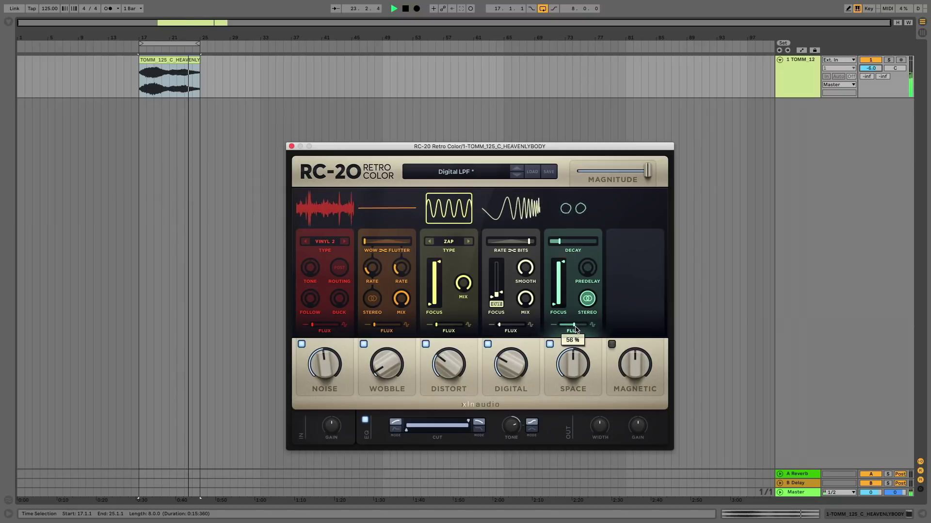
pyautogui.click(612, 344)
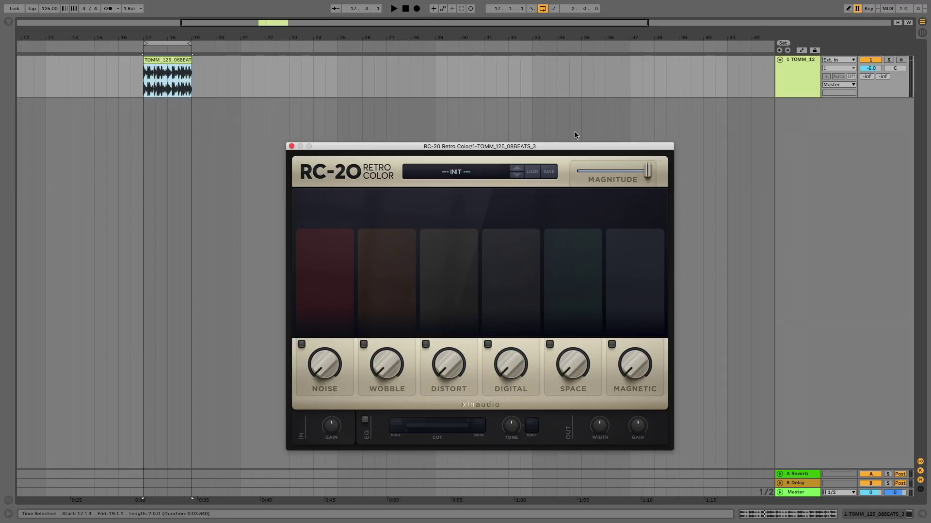
# - Listen to the drum loop with all RC-20 modules switched off, stopping playback before the loop repeats
pyautogui.click(158, 66)
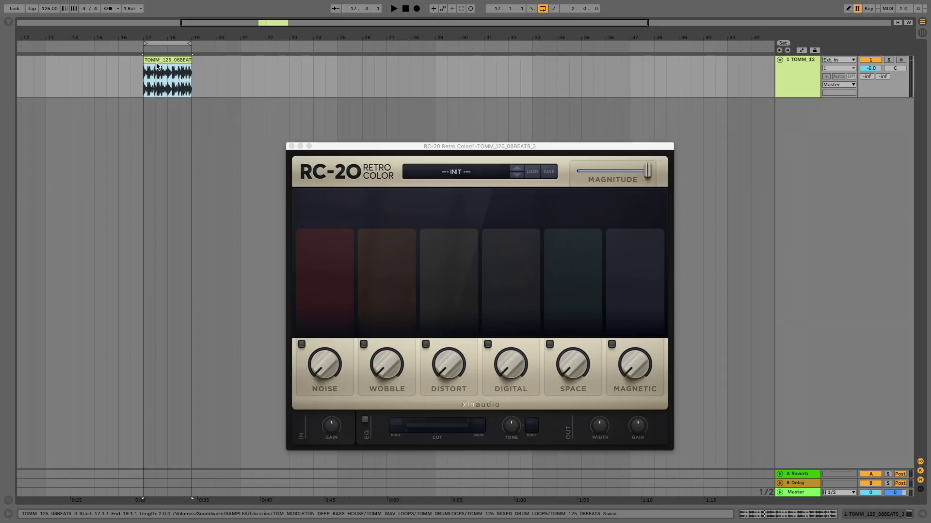
pyautogui.press('space')
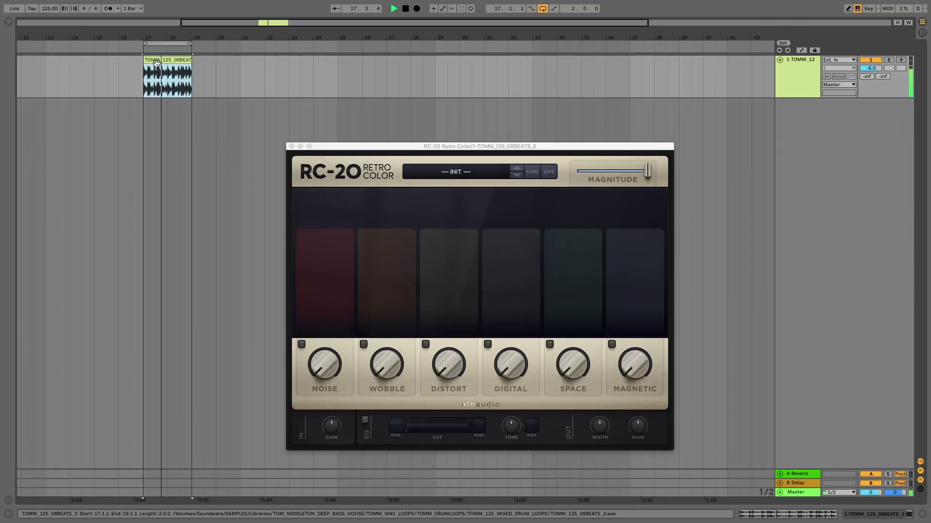
pyautogui.press('space')
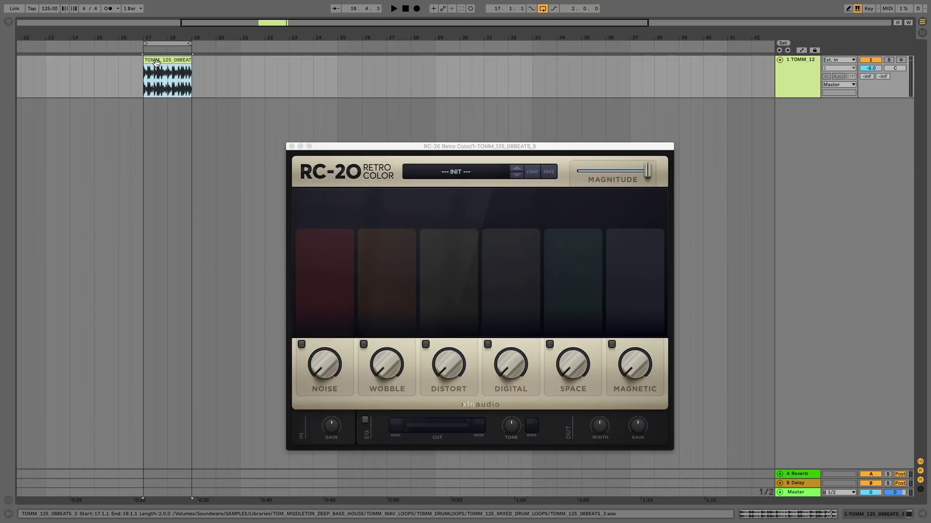
# - During playback, switch on Magnetic at maximum, try out its Wear/Flutter balance, recentre it, add some Dropouts and set Flux to 8%
pyautogui.click(611, 344)
pyautogui.press('space')
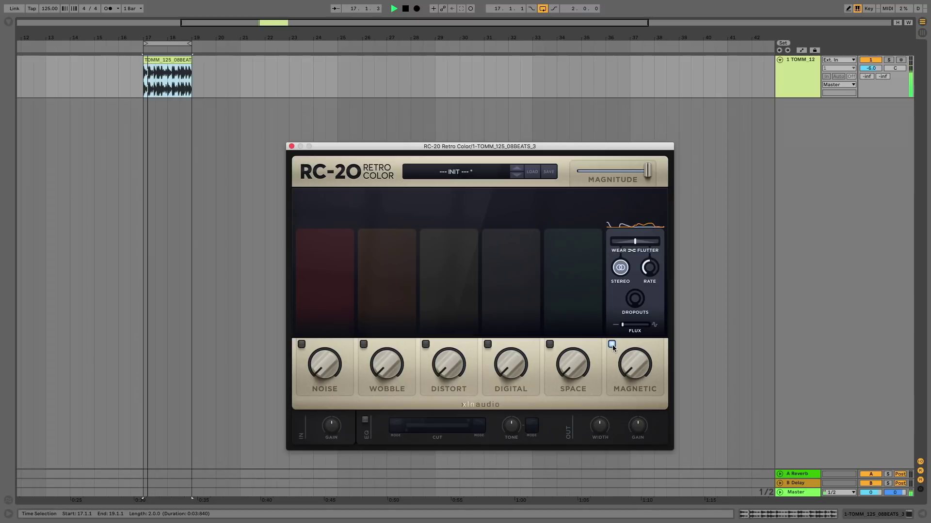
pyautogui.moveTo(631, 372); pyautogui.dragTo(609, 189)
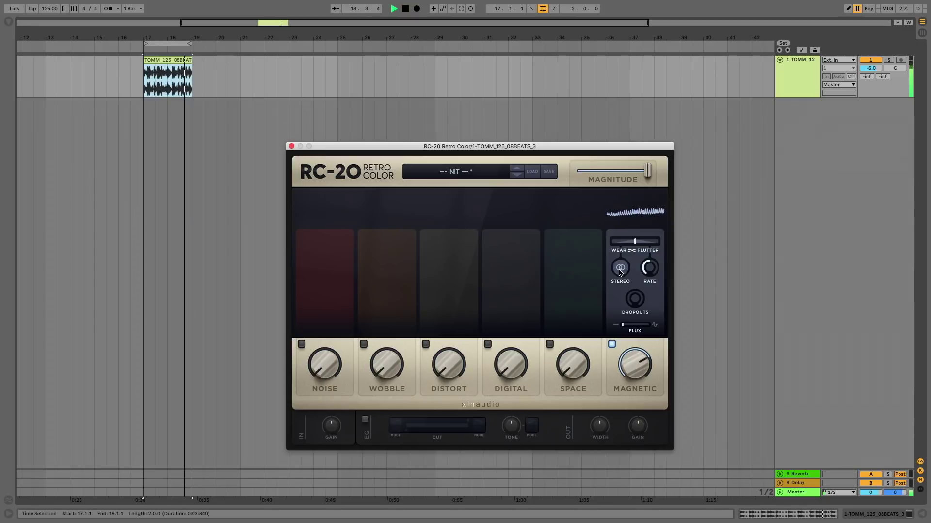
pyautogui.moveTo(635, 242)
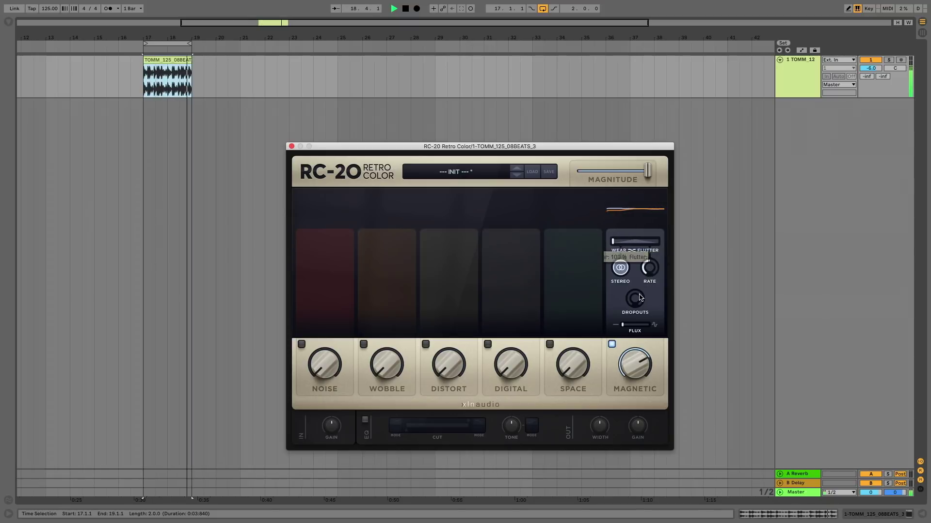
pyautogui.scroll(3, 635, 343)
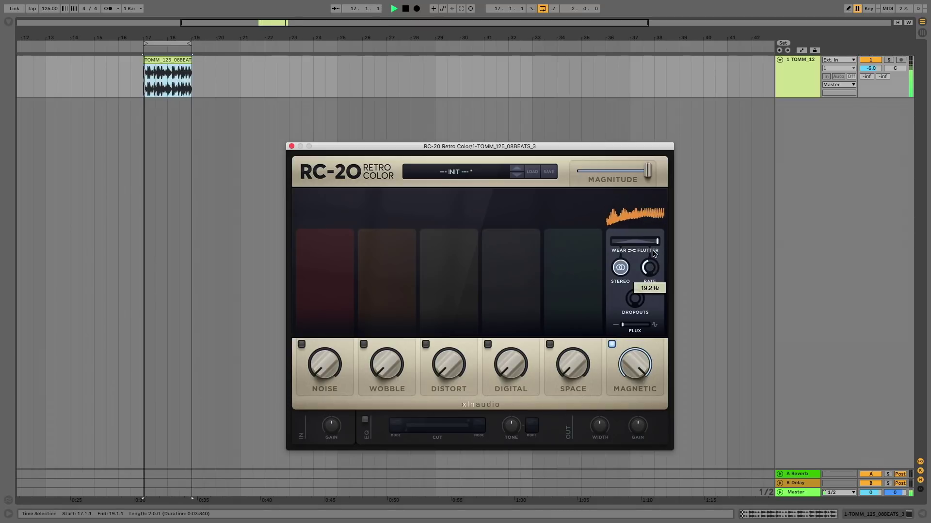
pyautogui.click(650, 241)
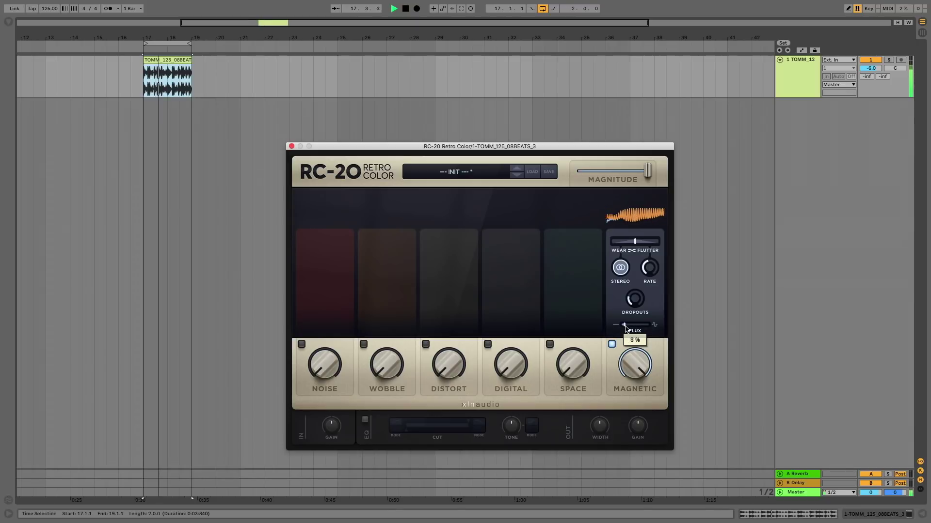
# - Switch on Distort with the Crunch type at 29%, narrow its Focus to the high frequencies, and lower the Magnetic Rate
pyautogui.click(426, 344)
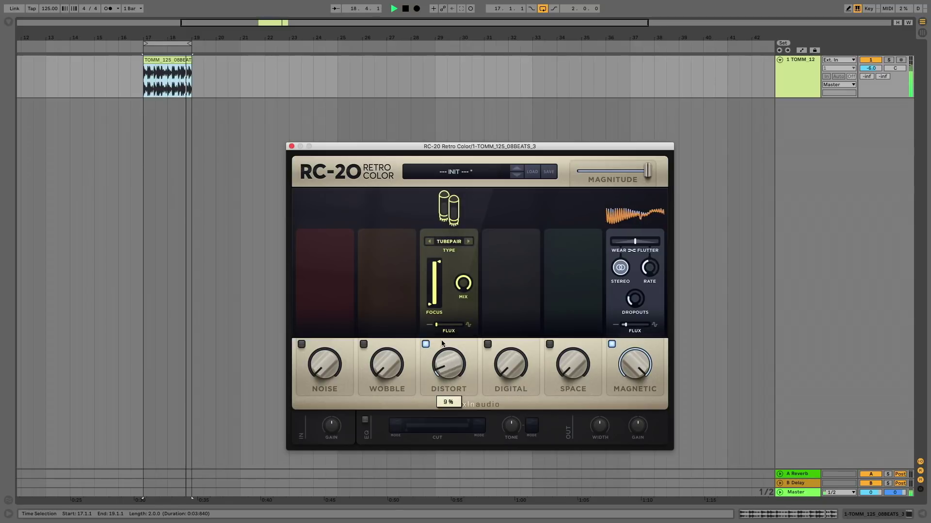
pyautogui.click(468, 241)
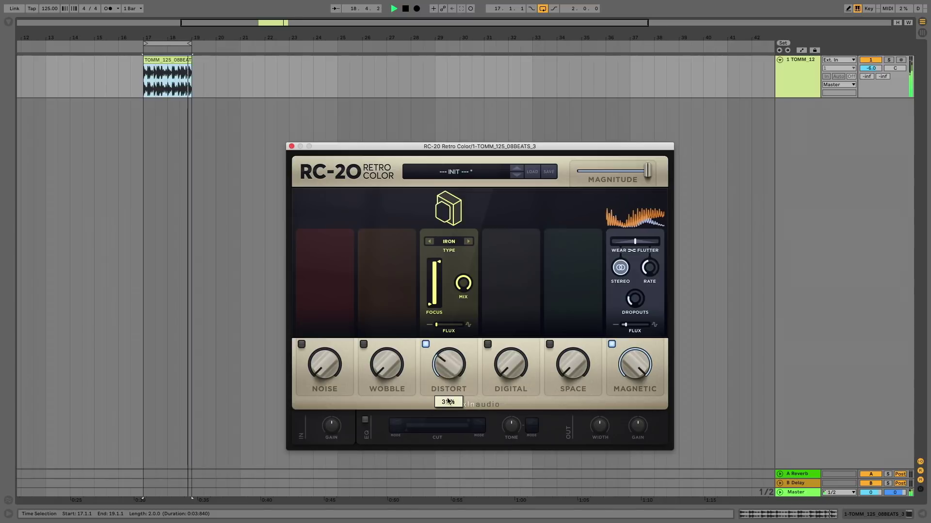
pyautogui.click(468, 241)
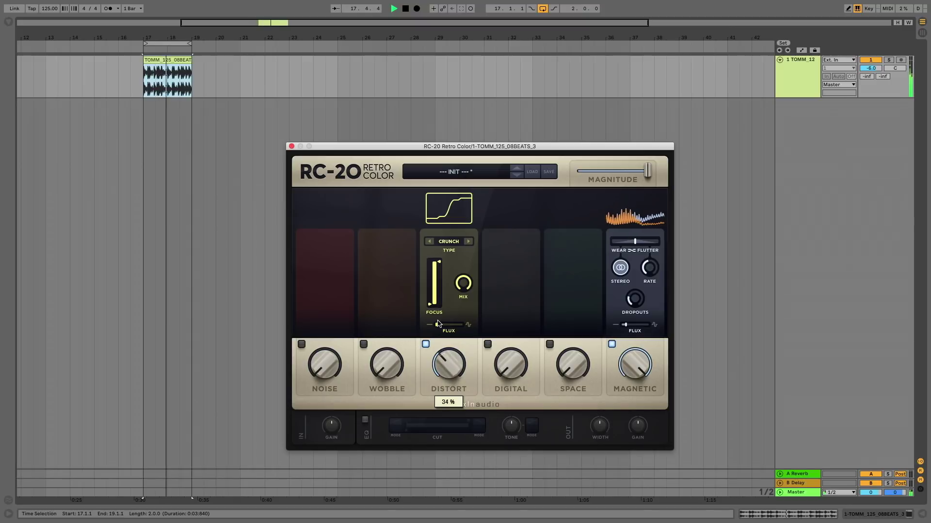
pyautogui.moveTo(648, 270); pyautogui.dragTo(645, 287)
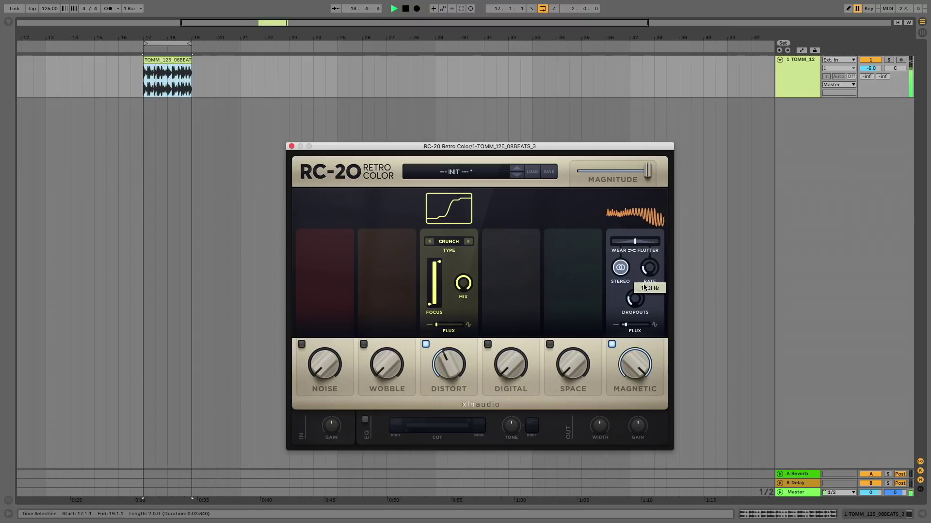
pyautogui.moveTo(429, 304); pyautogui.dragTo(430, 298)
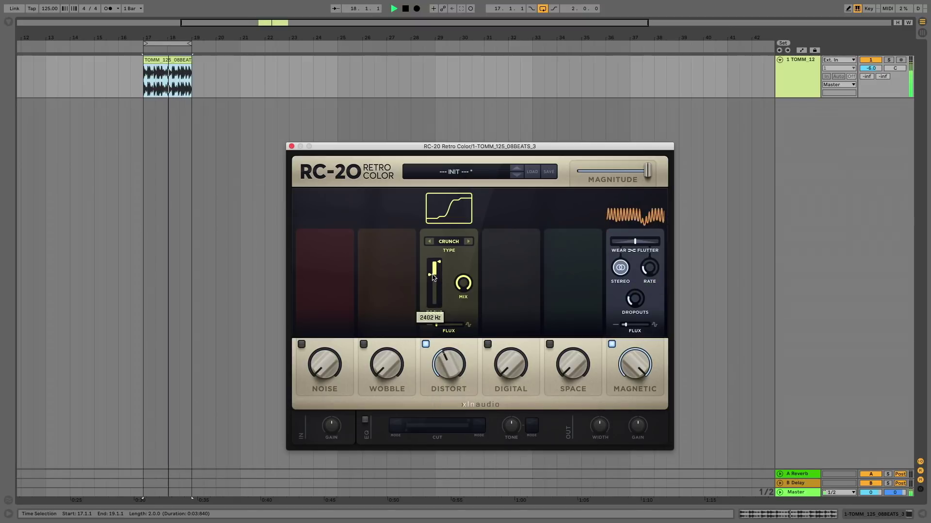
pyautogui.moveTo(450, 368)
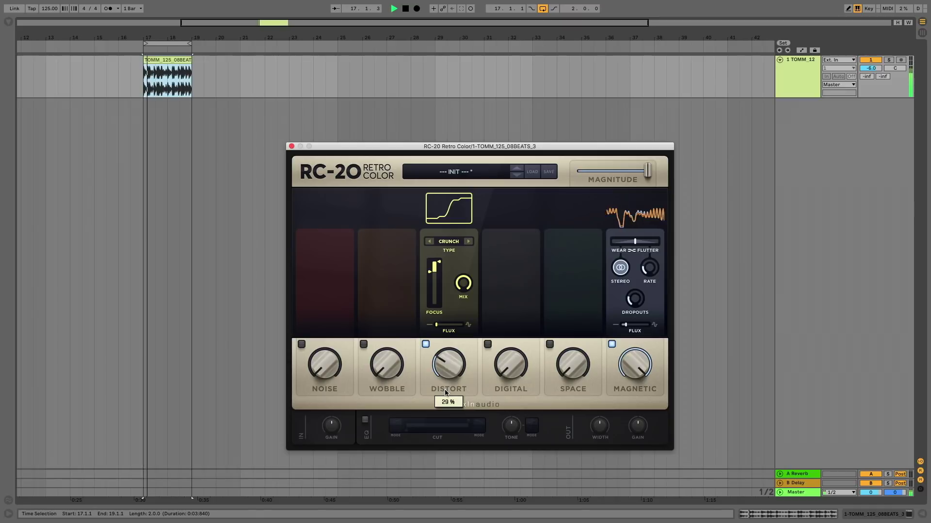
# - Switch on Noise with the 15" type and a moderate level, raising its Tone, Follow, Duck and Flux
pyautogui.click(301, 344)
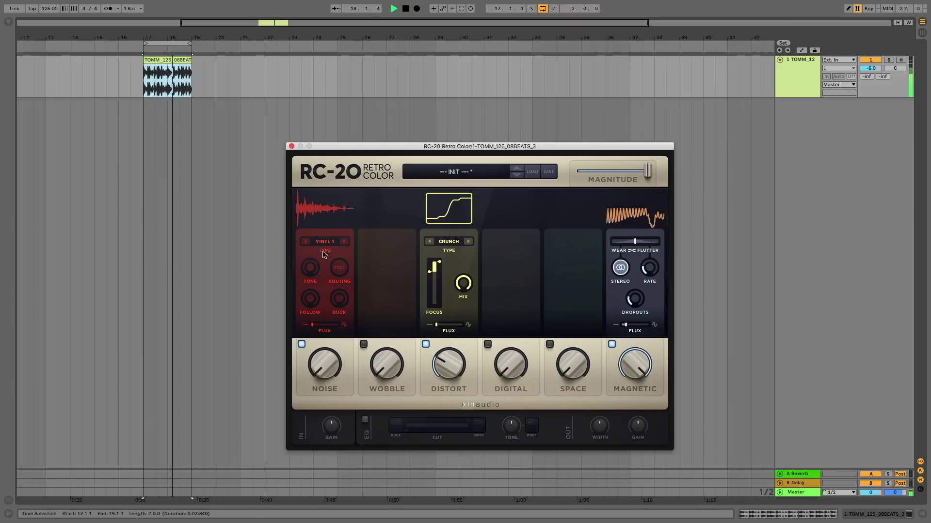
pyautogui.click(344, 241)
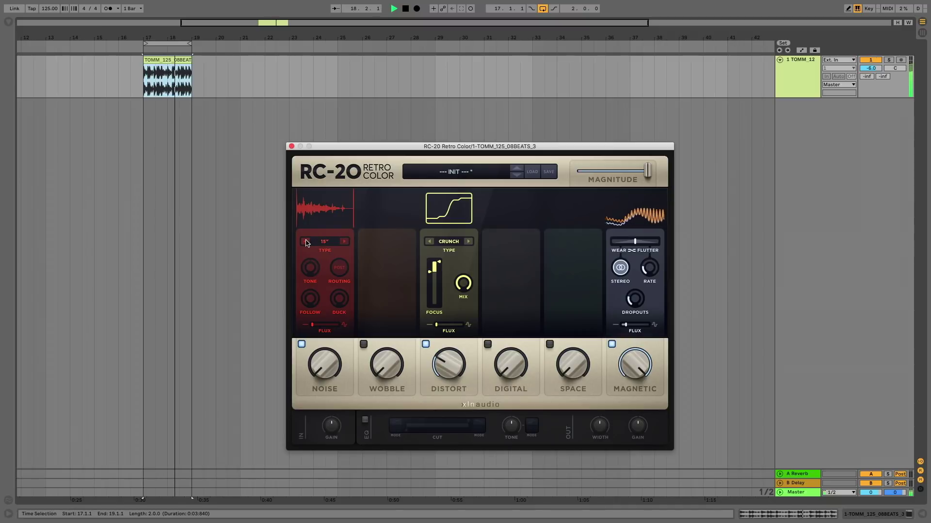
pyautogui.moveTo(324, 369); pyautogui.dragTo(324, 336)
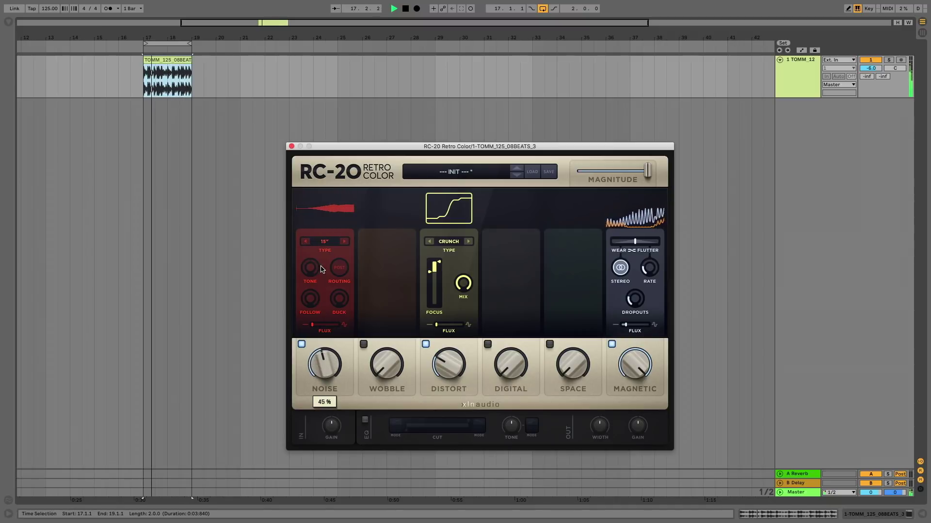
pyautogui.moveTo(321, 269); pyautogui.dragTo(313, 296)
pyautogui.moveTo(312, 298); pyautogui.dragTo(318, 279)
pyautogui.moveTo(339, 298); pyautogui.dragTo(340, 263)
pyautogui.moveTo(312, 324); pyautogui.dragTo(319, 328)
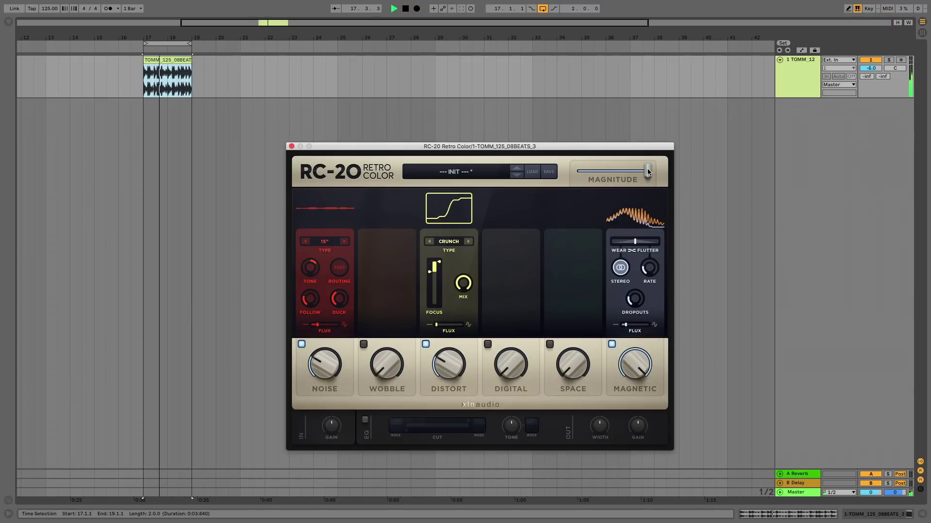
# - Compare the dry and processed drum loop by sweeping Magnitude to 0% and back near maximum, finishing with Magnitude at minimum
pyautogui.moveTo(648, 171); pyautogui.dragTo(578, 174)
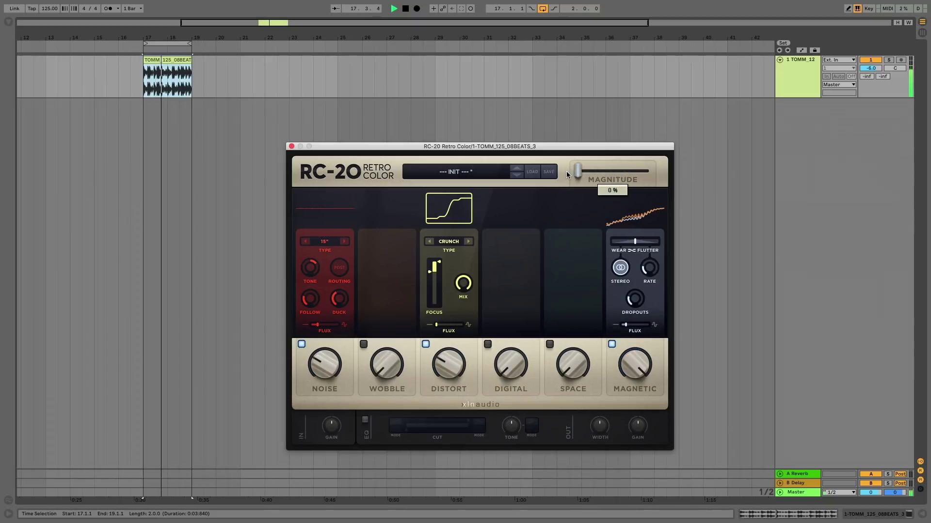
pyautogui.moveTo(578, 171); pyautogui.dragTo(646, 171)
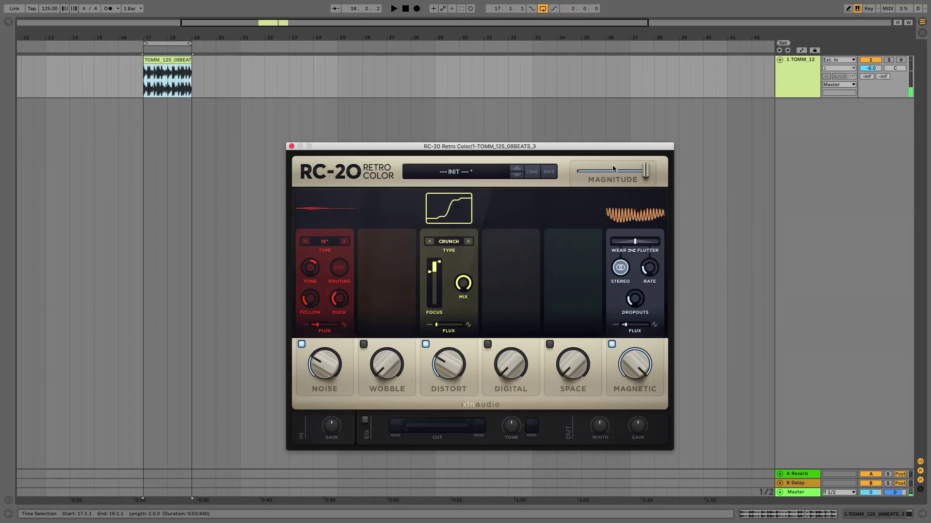
pyautogui.moveTo(645, 172); pyautogui.dragTo(561, 170)
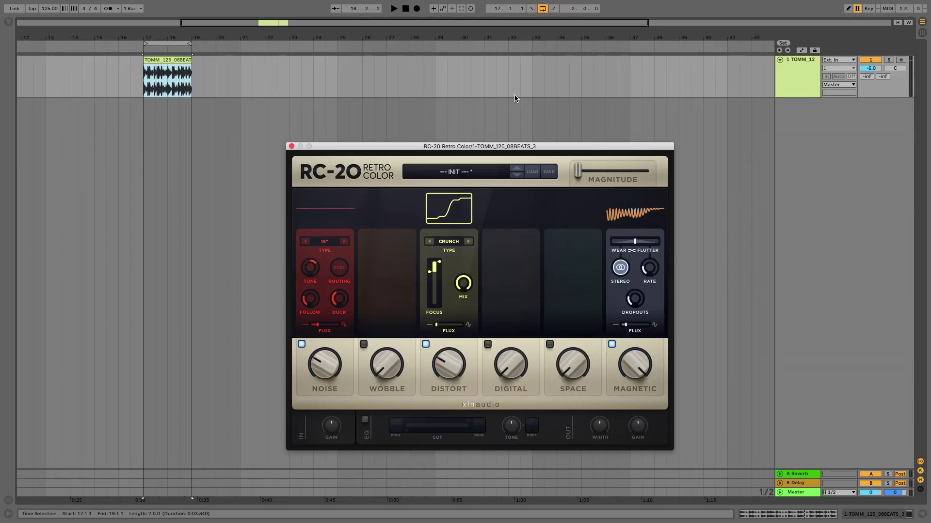